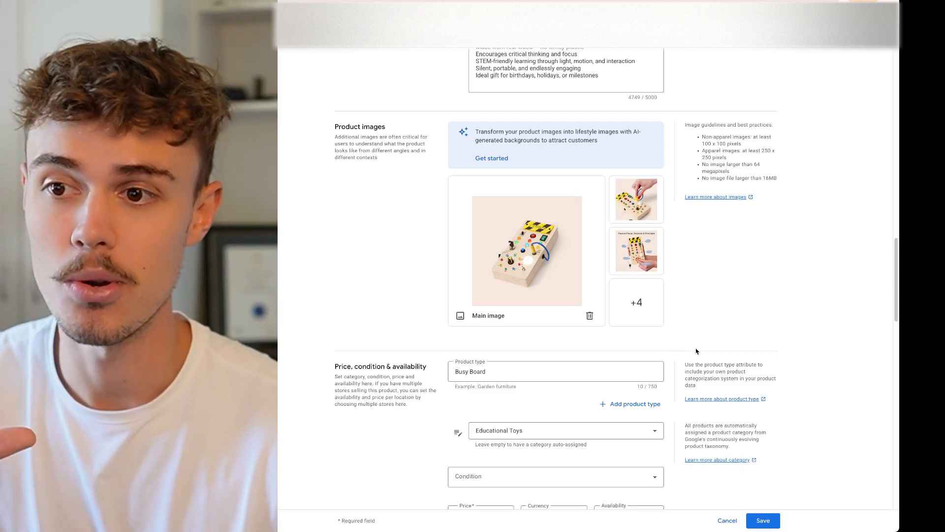
- Review the product form from the product details and brand through the images, price, condition and availability sections
scroll(700, 329, up, 1)
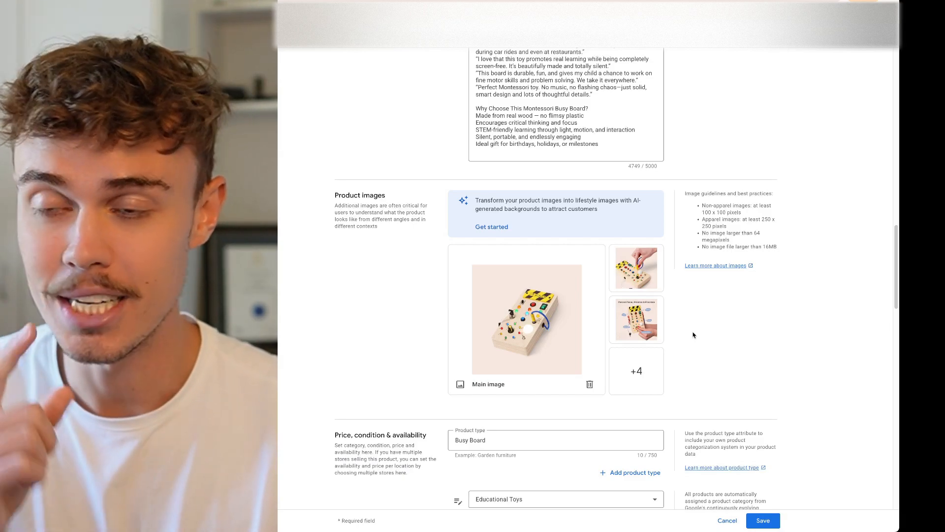
scroll(653, 359, up, 10)
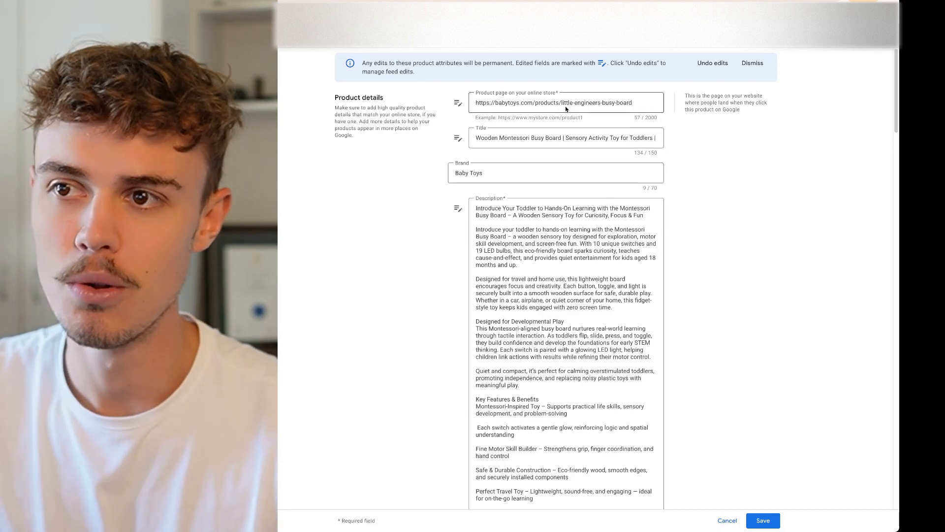
scroll(554, 248, down, 10)
scroll(554, 249, down, 10)
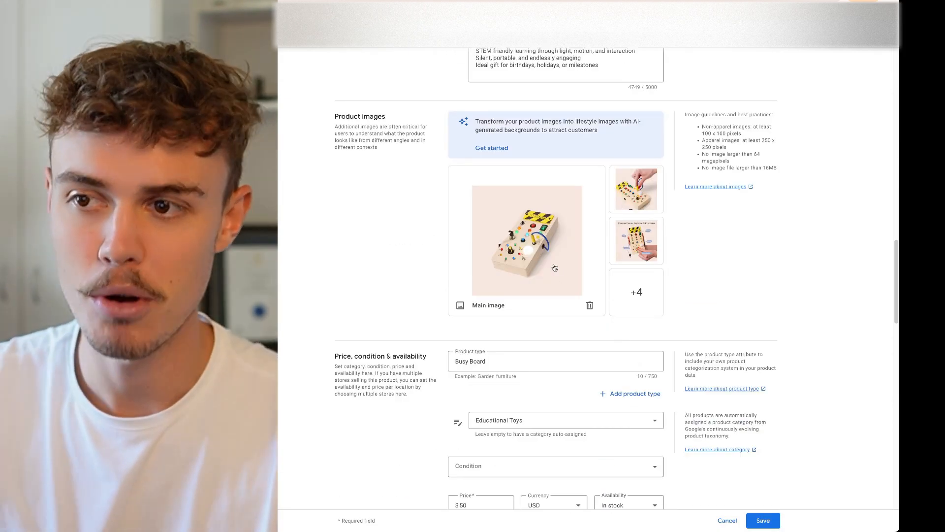
scroll(501, 335, up, 20)
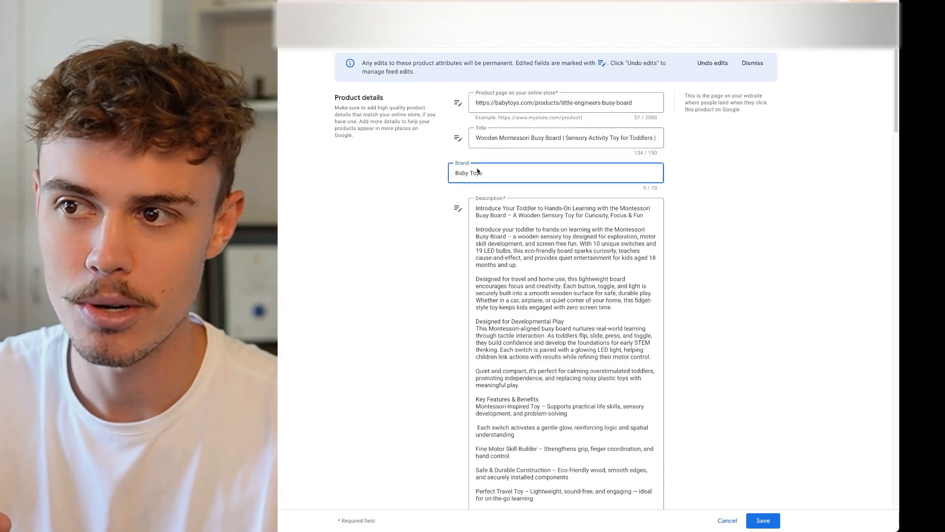
drag(482, 172, 454, 172)
scroll(579, 202, down, 10)
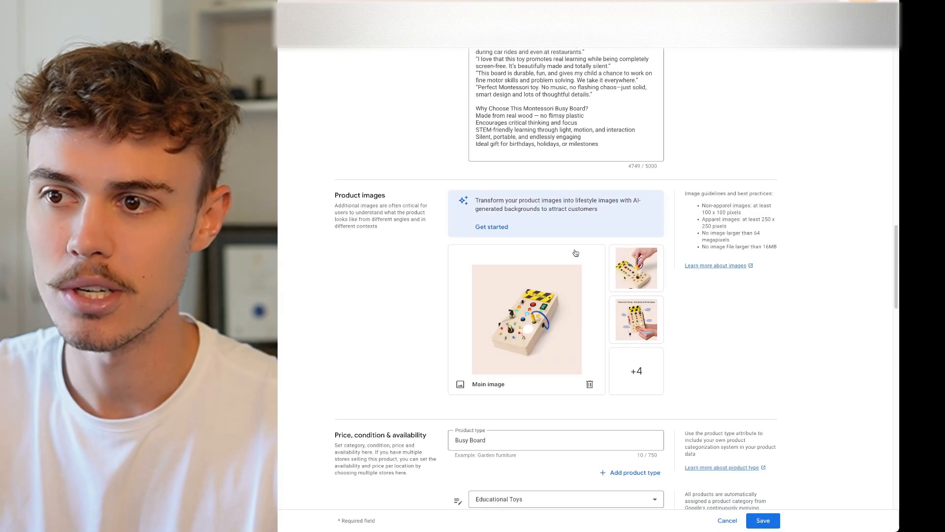
scroll(535, 299, up, 7)
scroll(535, 299, up, 5)
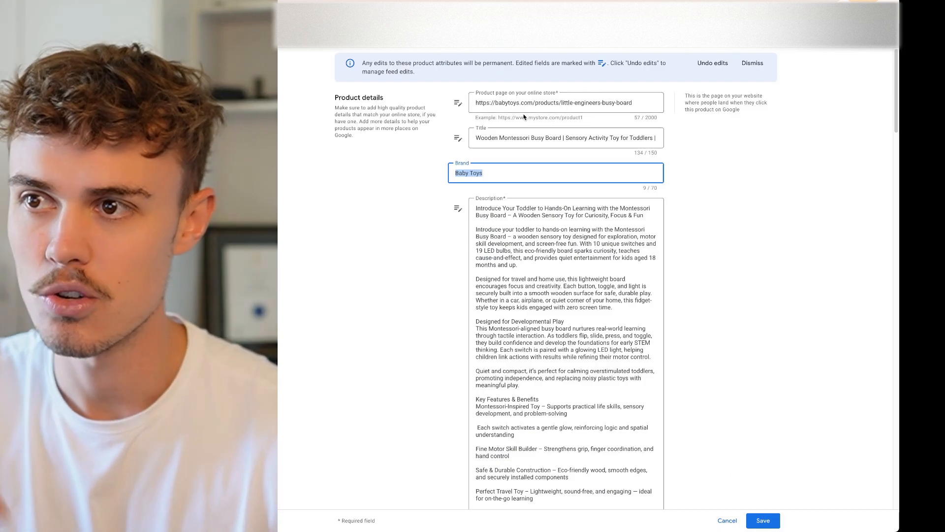
scroll(568, 263, down, 12)
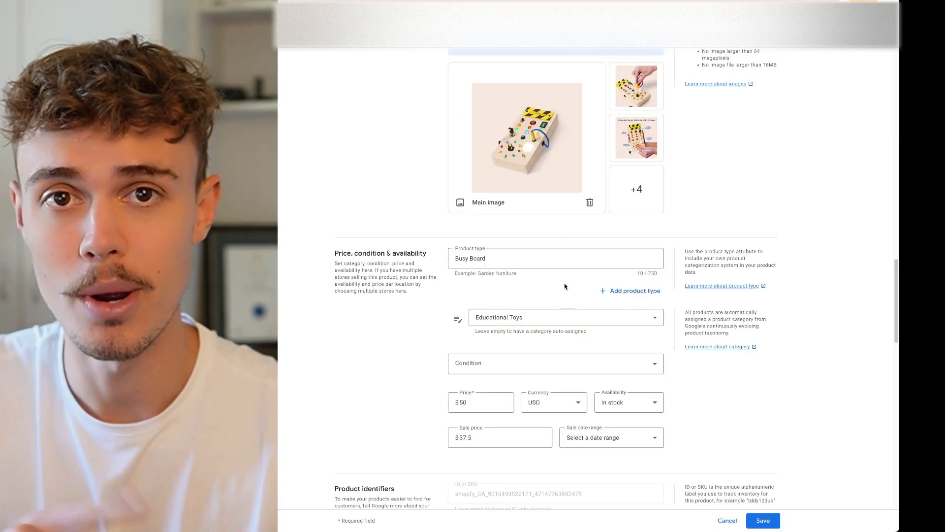
scroll(566, 292, up, 6)
scroll(566, 292, up, 10)
- Highlight the full product page URL in the product details for inspection
click(608, 103)
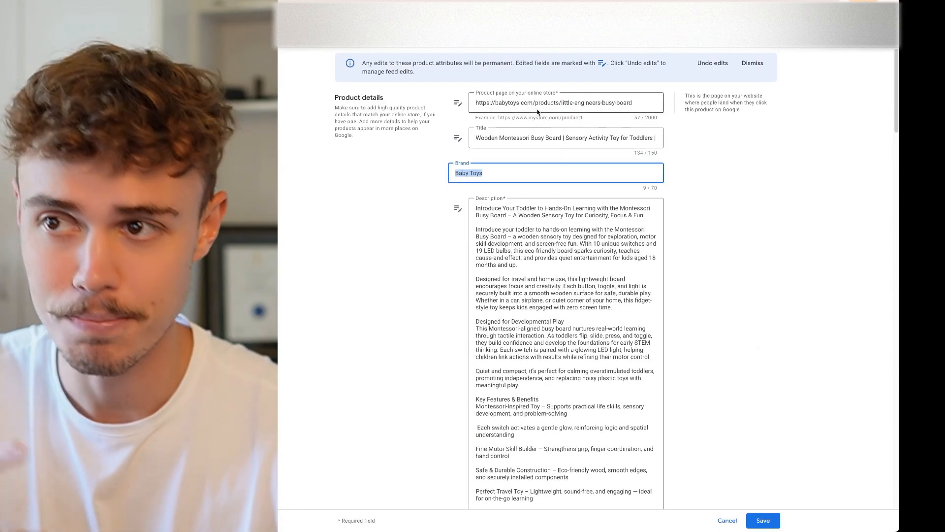
drag(632, 102, 481, 103)
click(476, 102)
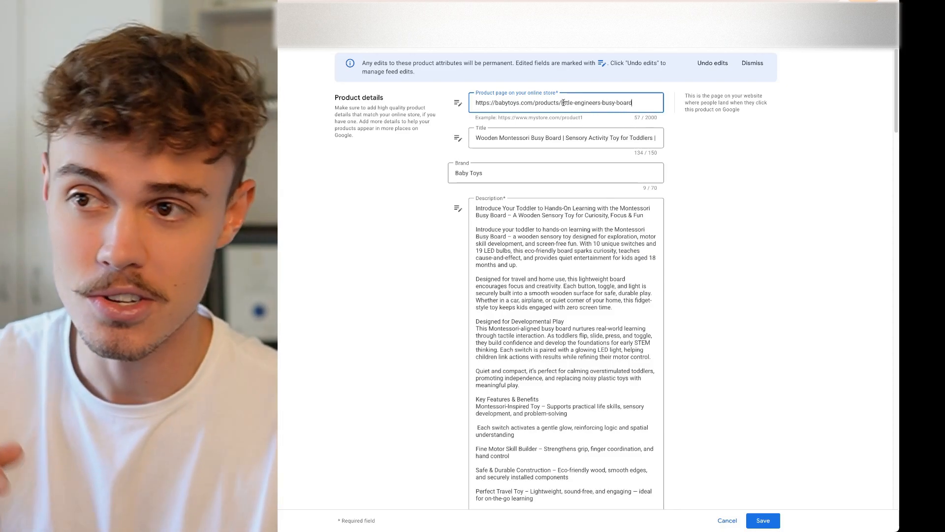
drag(582, 103, 474, 102)
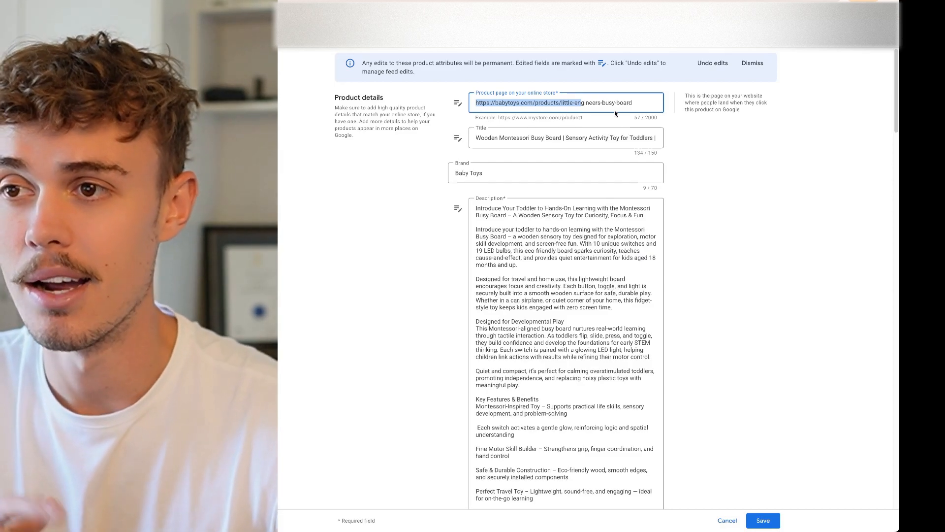
click(622, 102)
drag(635, 103, 470, 106)
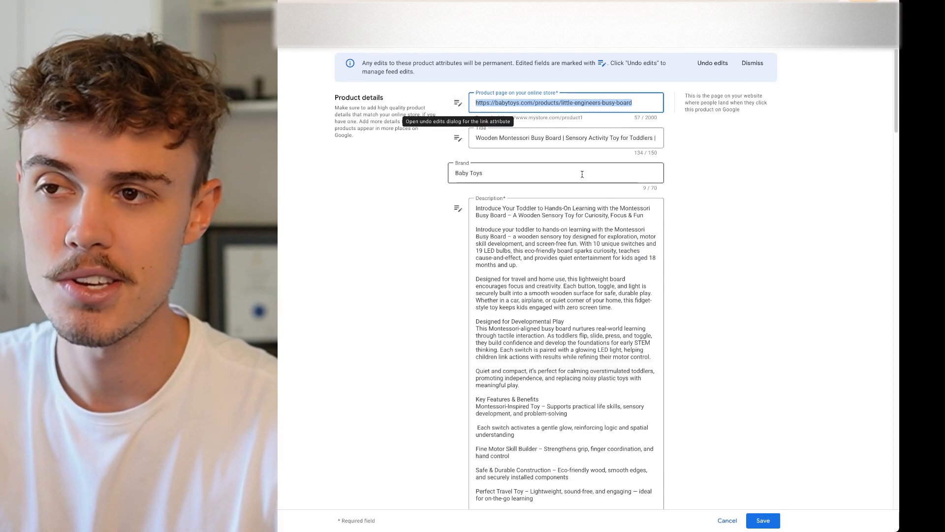
- Examine the full product title, including the part that runs beyond the visible field
click(594, 132)
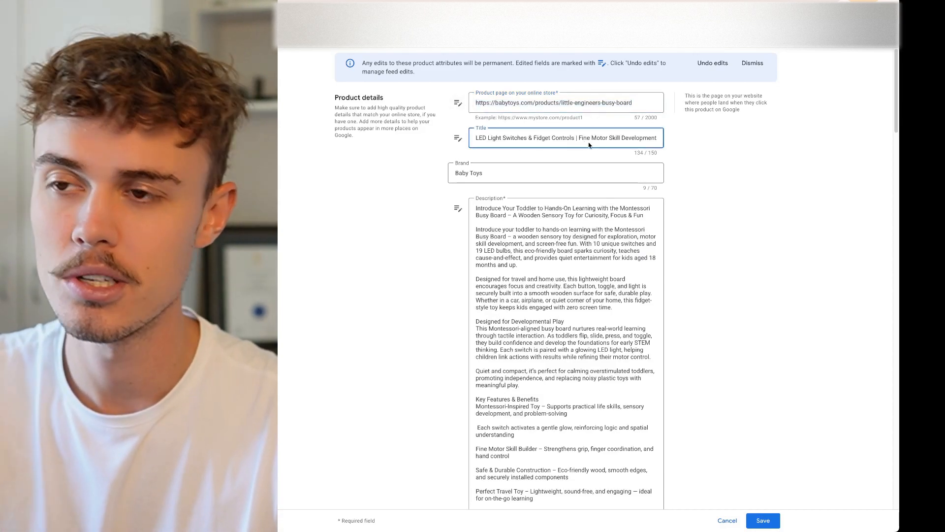
drag(618, 139, 587, 135)
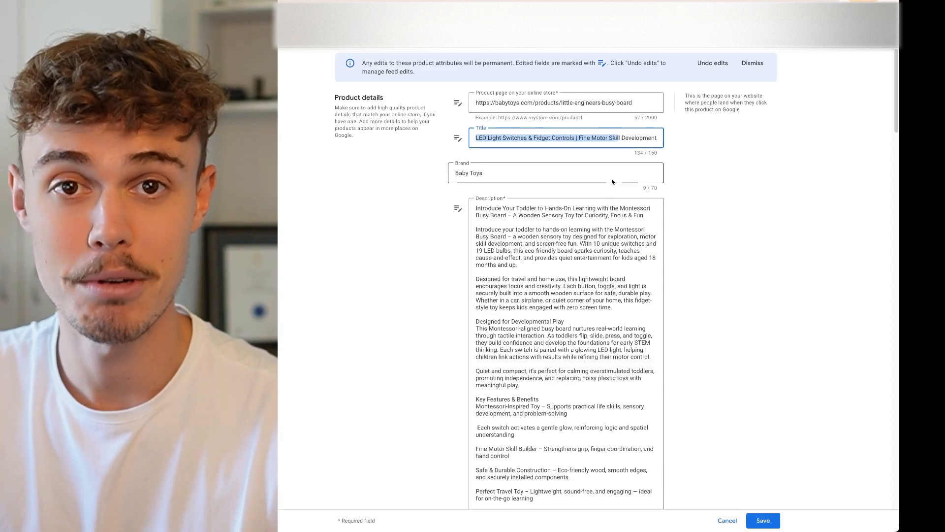
click(565, 136)
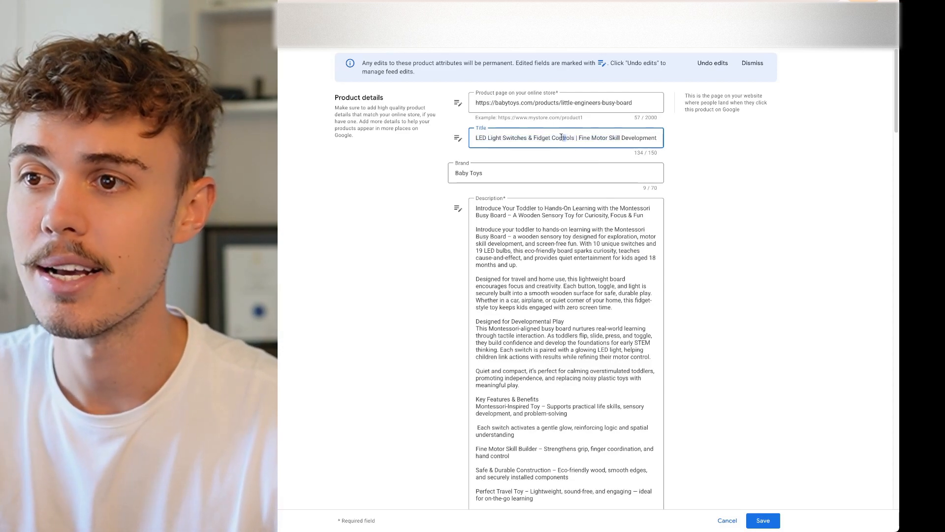
drag(563, 137, 461, 138)
click(510, 141)
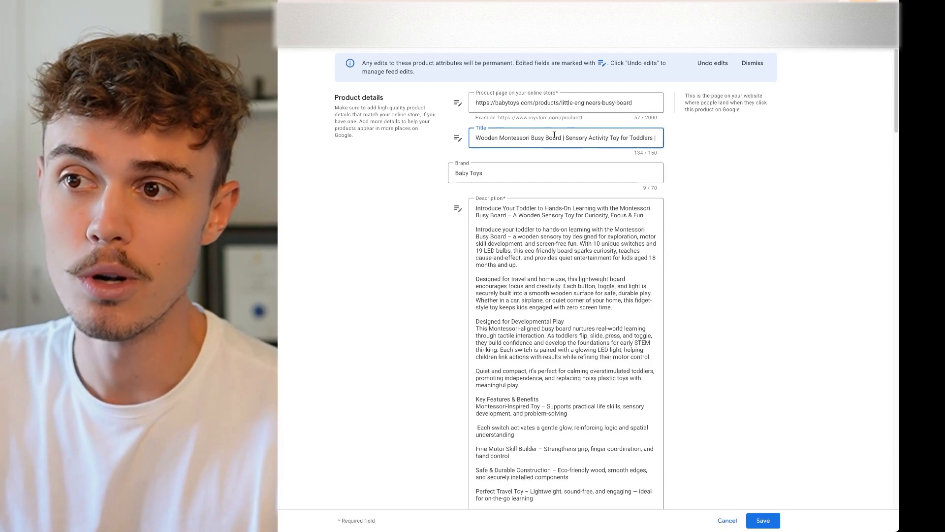
- Examine the title's opening keyword phrase "Wooden Montessori Busy Board" word by word and compare it with the main product image
drag(562, 138, 469, 139)
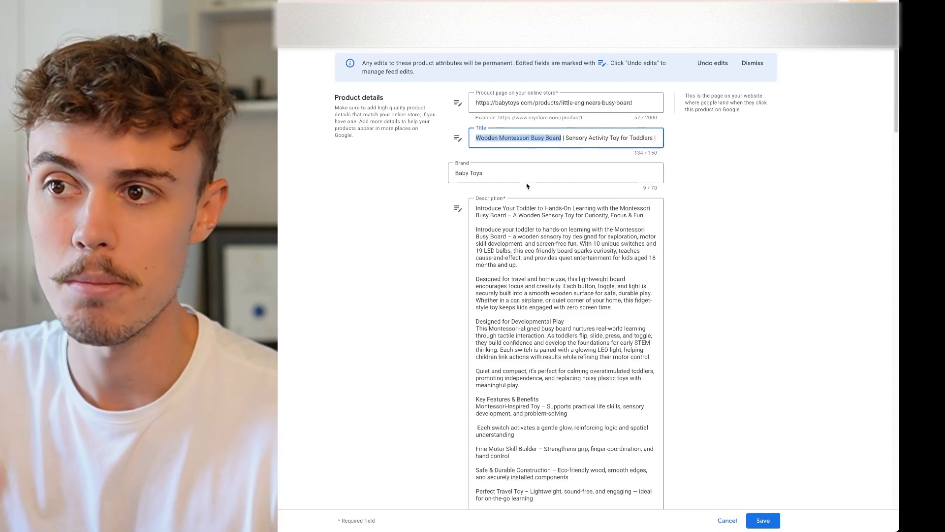
scroll(532, 147, down, 15)
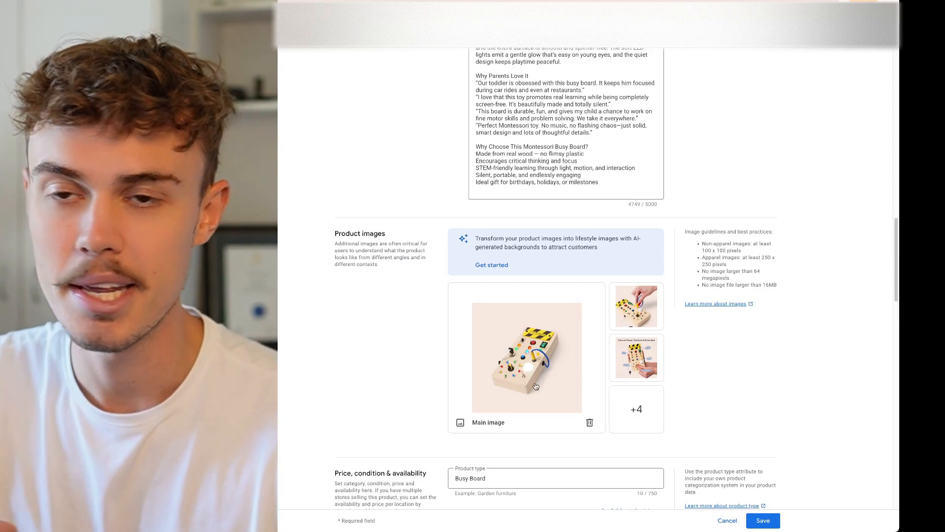
scroll(536, 387, up, 15)
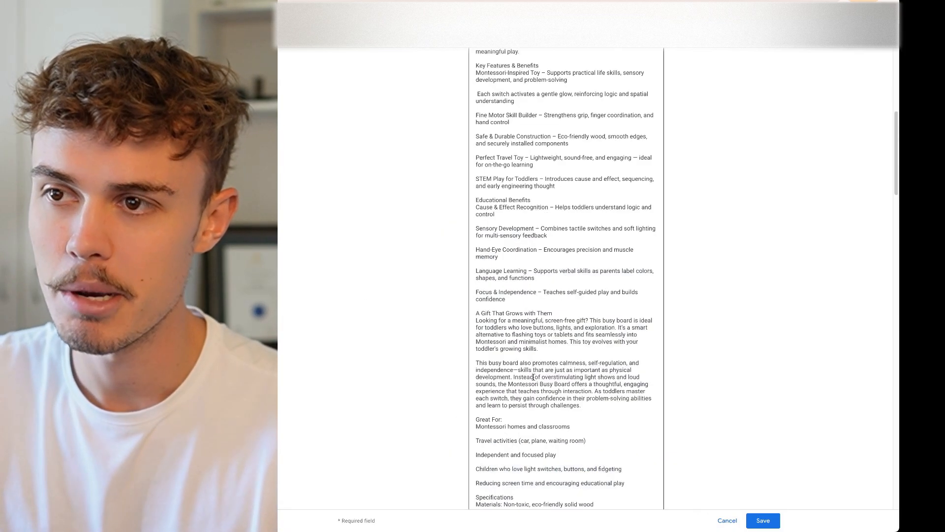
click(504, 138)
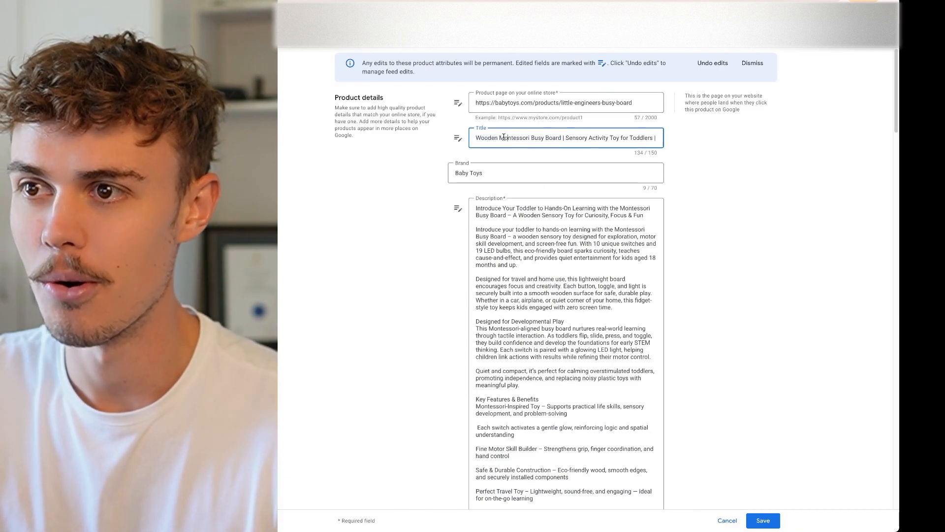
drag(529, 137, 492, 138)
click(525, 137)
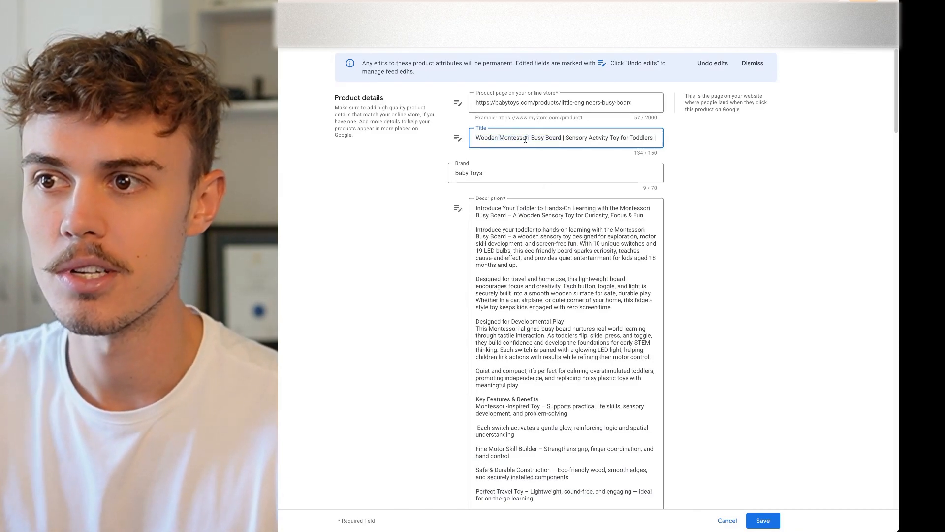
double_click(513, 138)
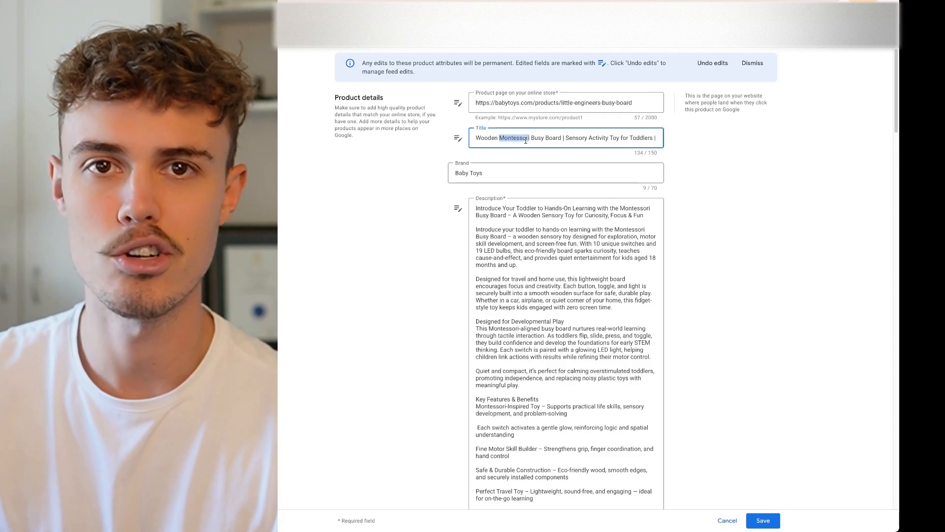
double_click(488, 138)
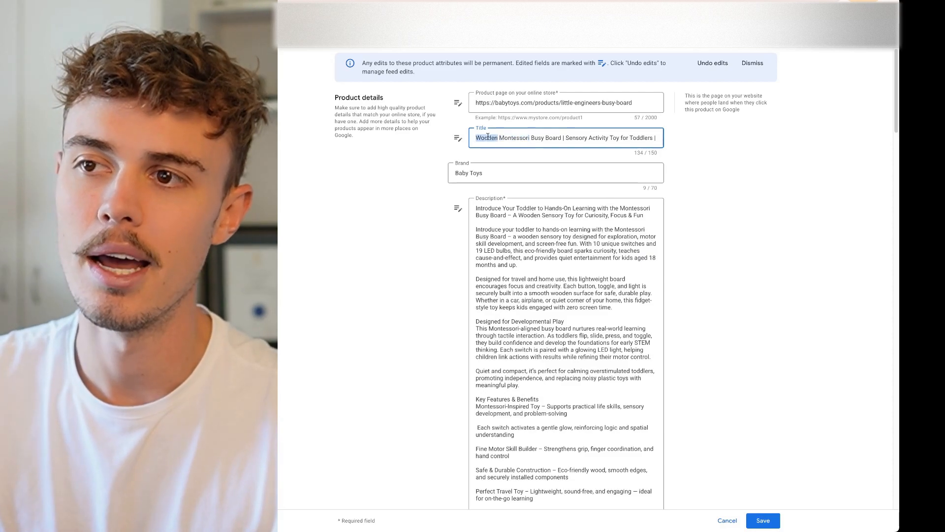
click(487, 138)
drag(476, 139, 562, 137)
click(561, 138)
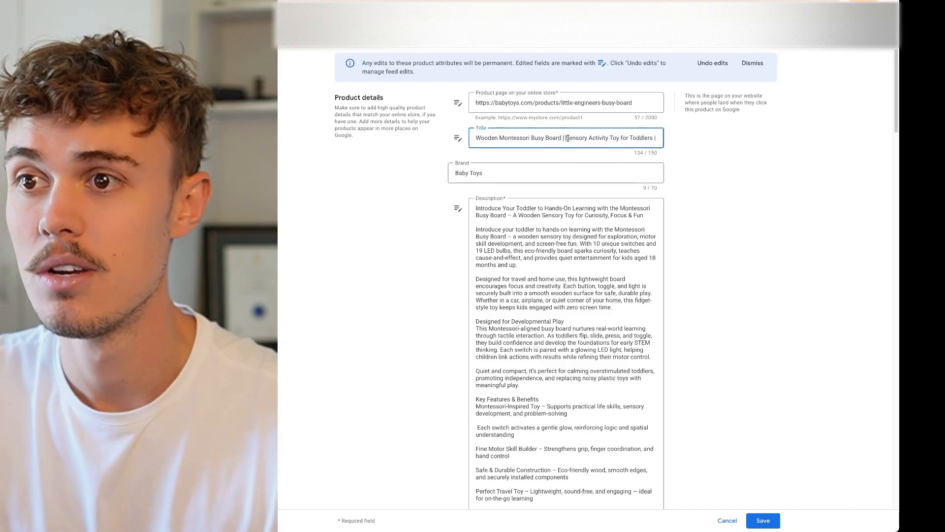
- Highlight the title's second keyword phrase, "Sensory Activity Toy for Toddlers"
drag(565, 137, 642, 137)
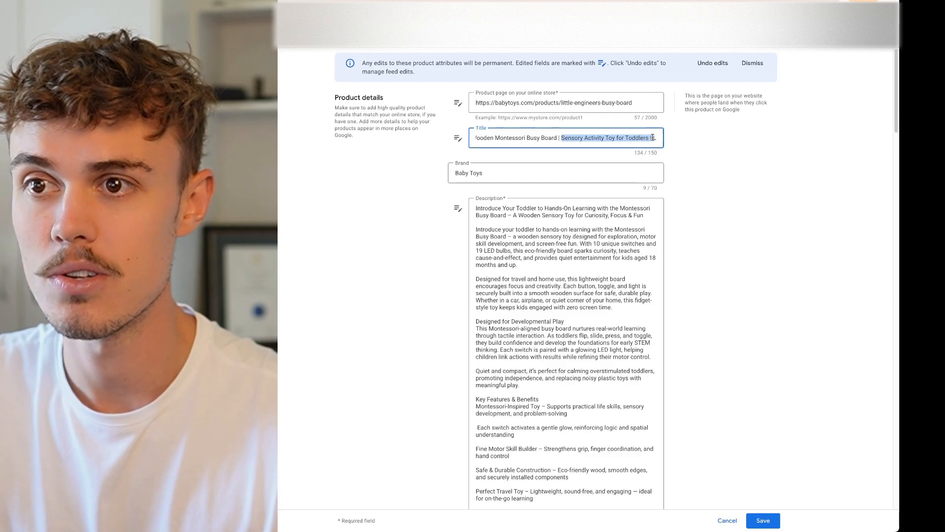
click(647, 138)
drag(646, 139, 561, 138)
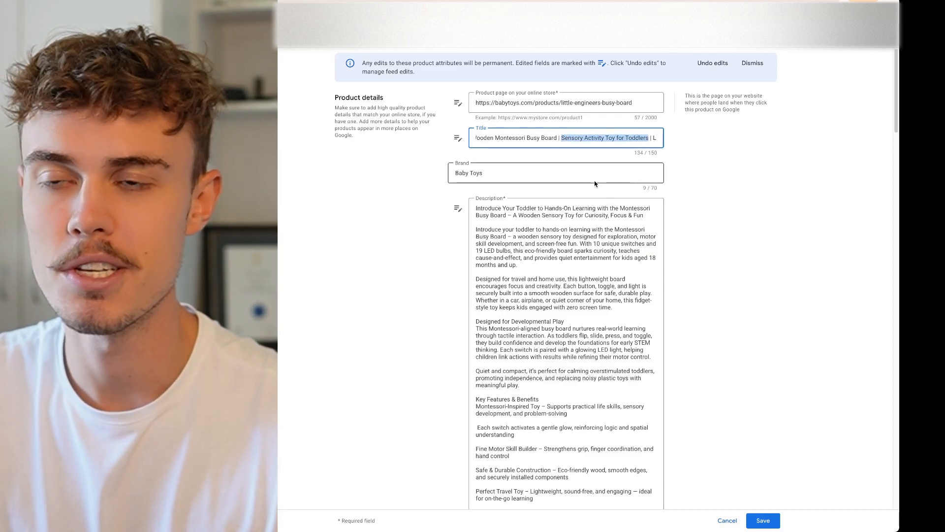
click(541, 136)
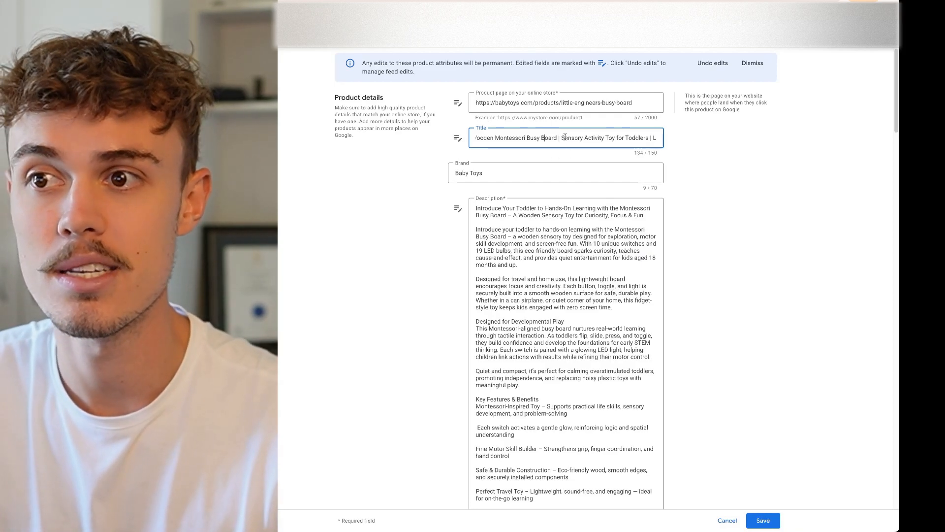
drag(565, 137, 514, 137)
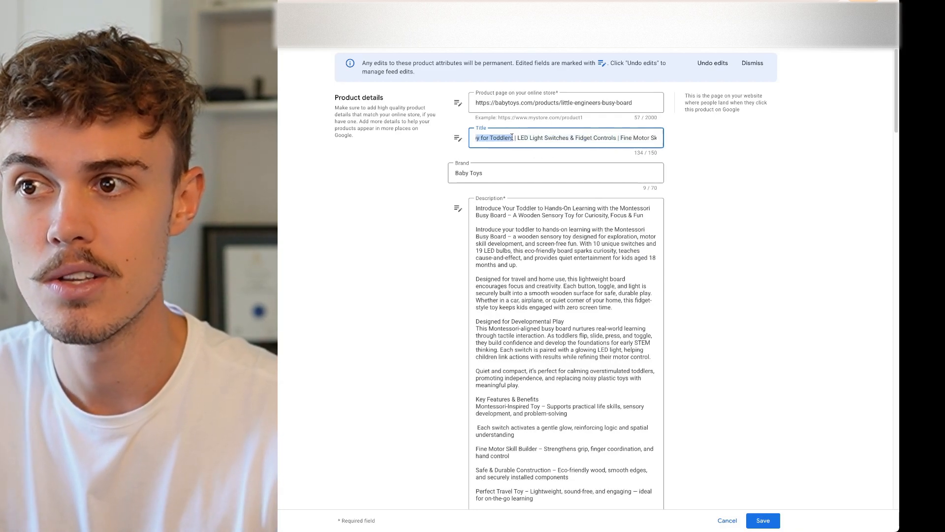
click(514, 138)
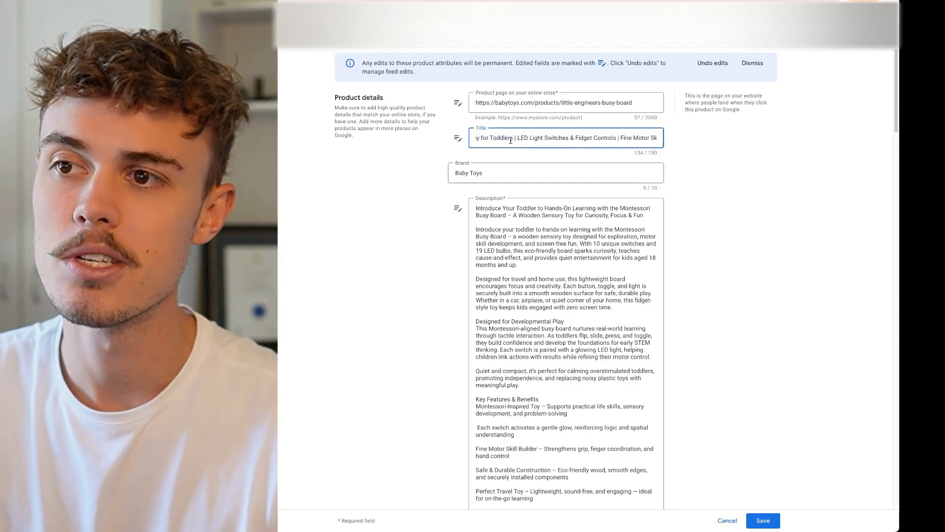
mouse_move(514, 138)
mouse_down()
mouse_move(472, 137)
mouse_move(497, 136)
mouse_up()
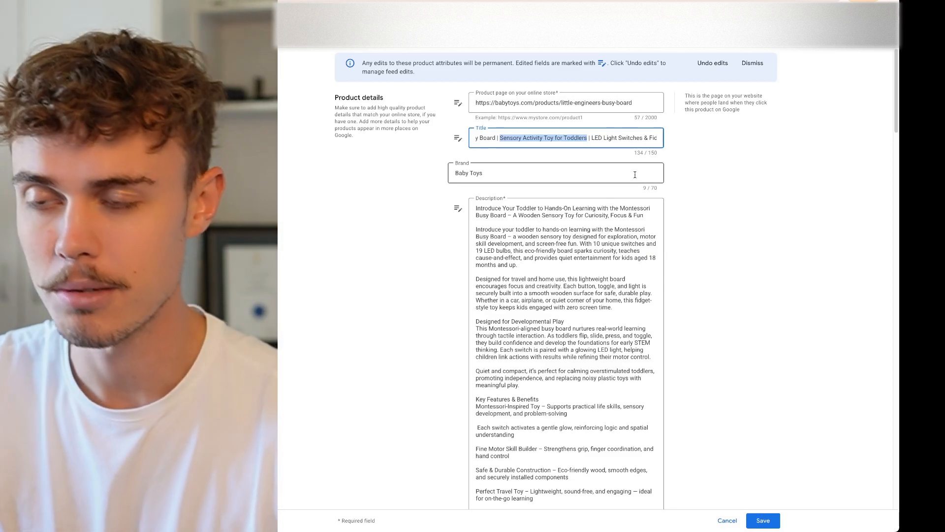
- Highlight the title's third keyword phrase, "LED Light Switches & Fidget Controls"
click(574, 138)
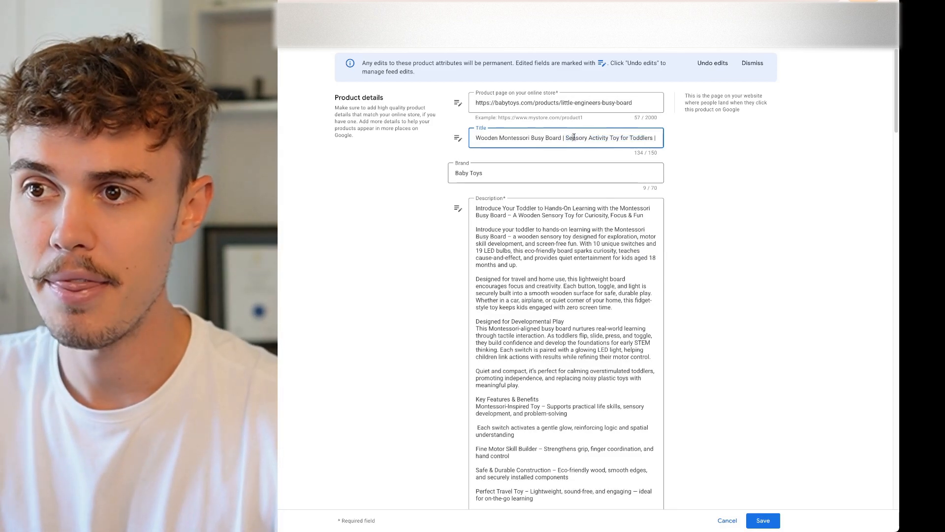
drag(597, 138, 511, 139)
click(610, 139)
click(609, 138)
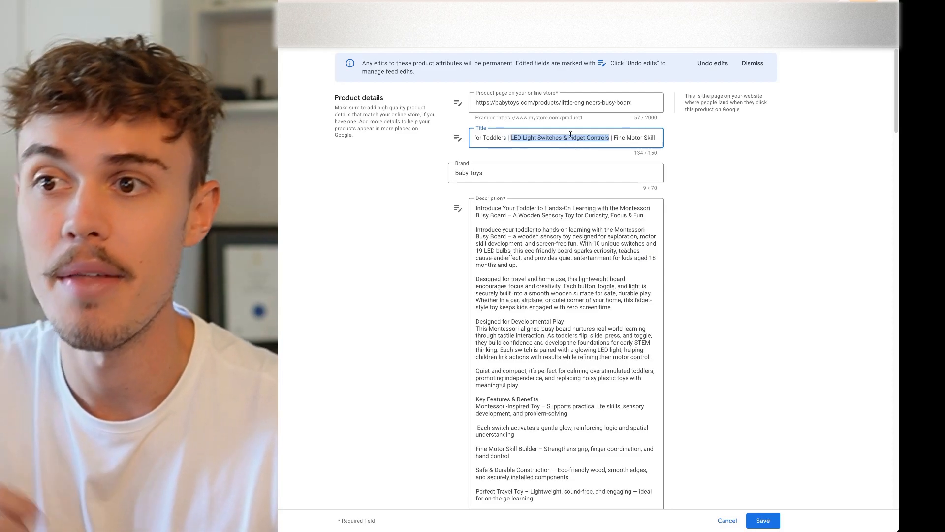
- Highlight the title's closing keyword phrase, "Fine Motor Skill Development"
click(613, 139)
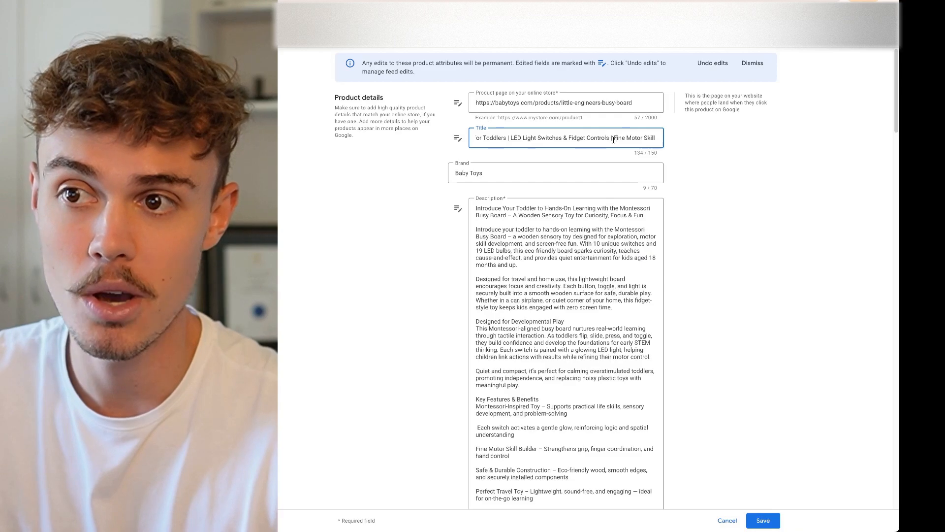
drag(613, 139, 660, 145)
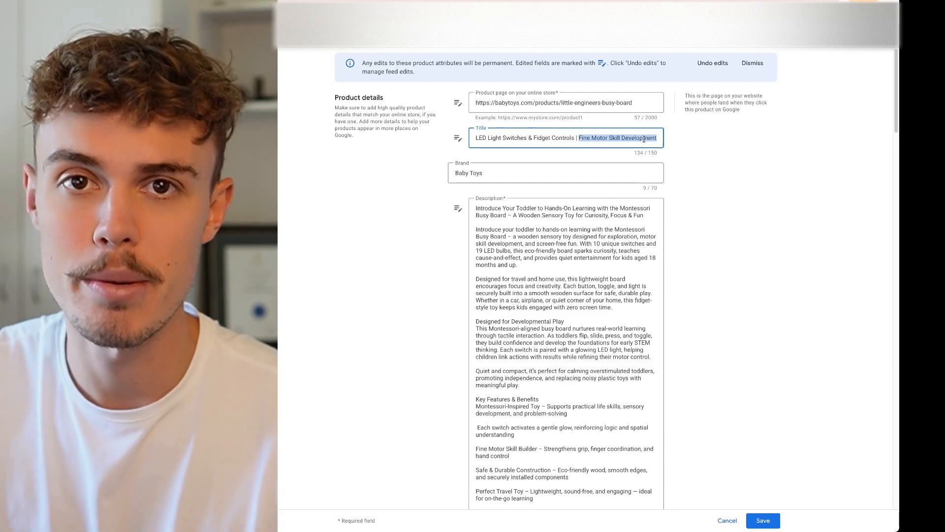
click(640, 141)
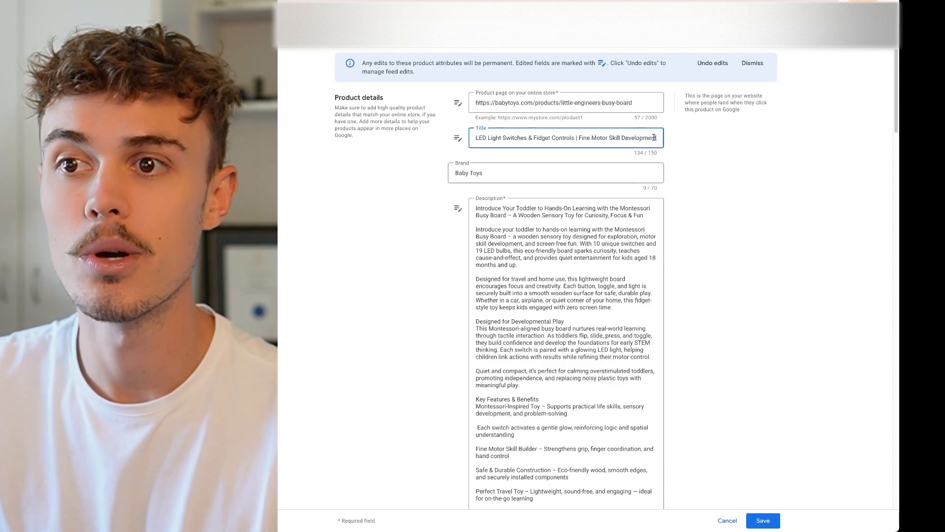
drag(660, 140, 579, 138)
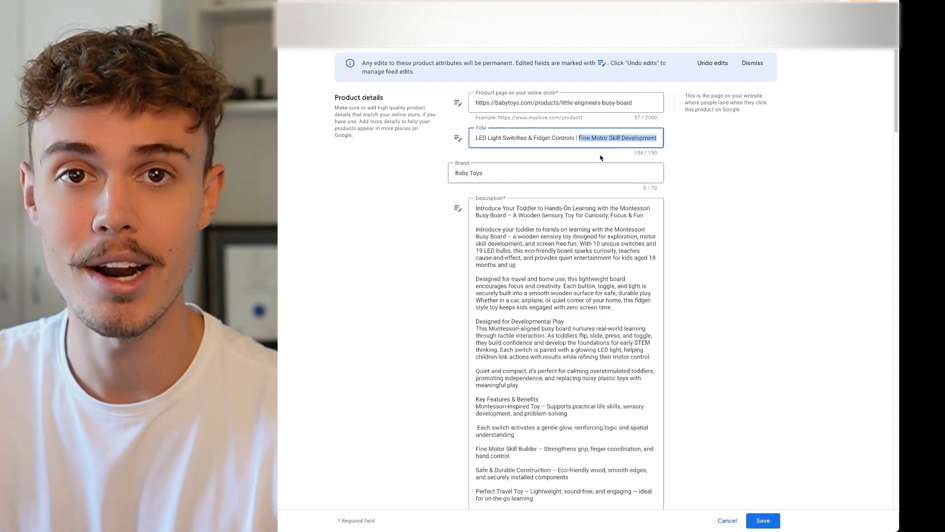
- Highlight the closing keyword phrases of the title again, followed by the whole title
click(601, 138)
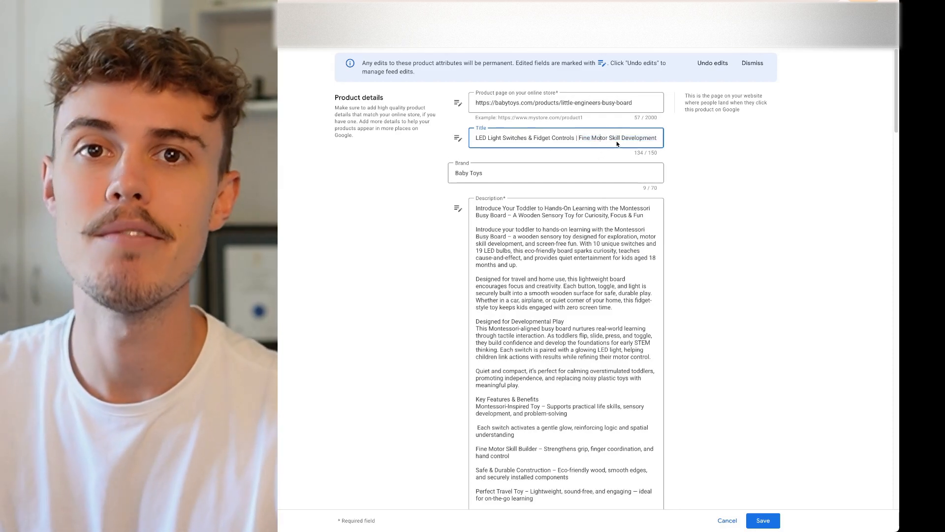
drag(608, 139, 659, 141)
click(484, 138)
click(538, 139)
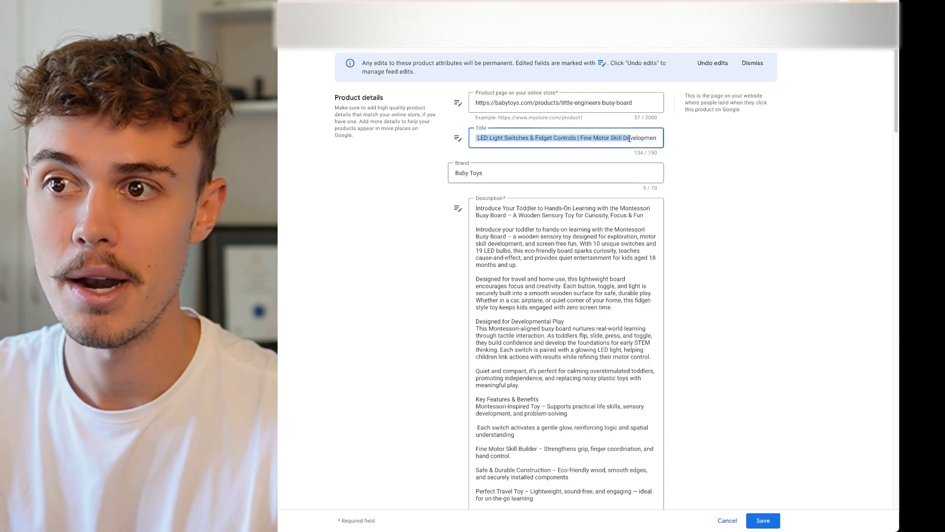
click(611, 138)
drag(583, 141, 463, 137)
click(649, 138)
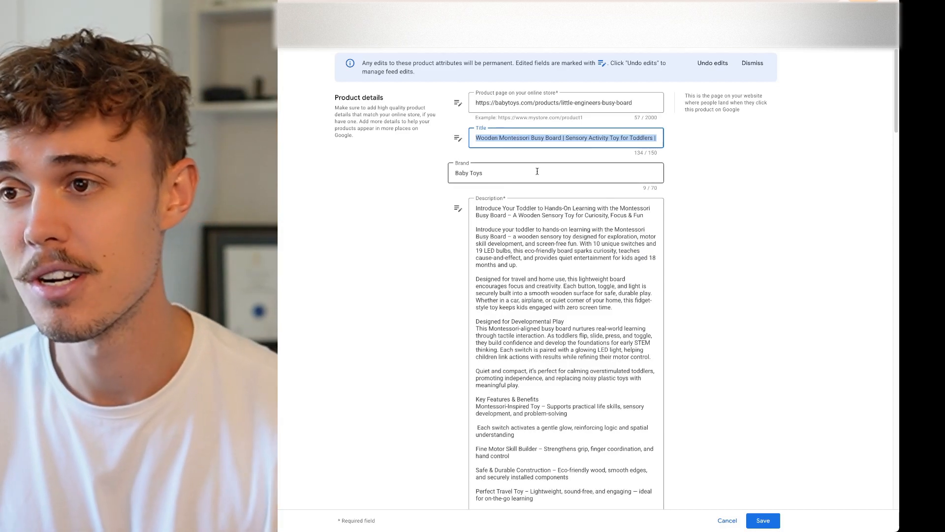
- Highlight the brand name "Baby Toys" in the product details
click(505, 174)
drag(498, 173, 455, 174)
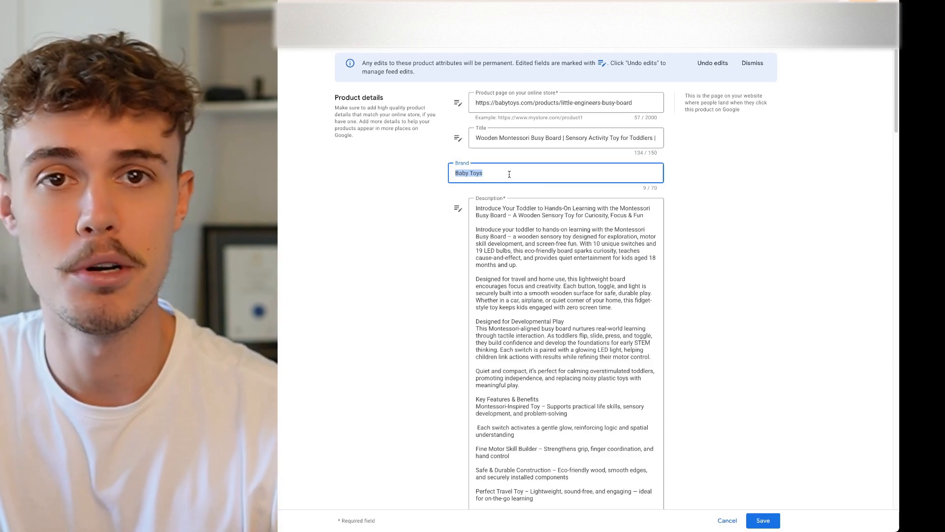
drag(487, 171, 446, 172)
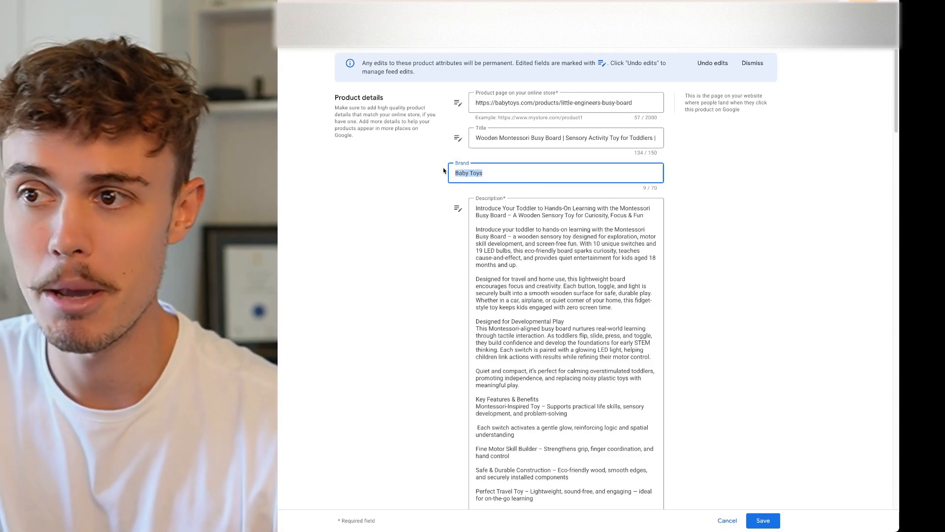
- Highlight the description's heading and its opening paragraph, up to "months and up."
scroll(690, 249, down, 1)
click(625, 217)
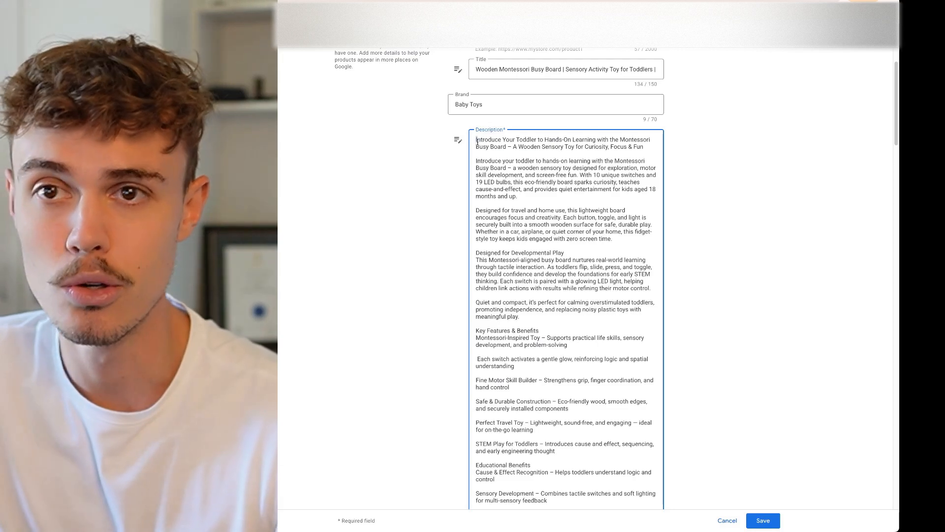
drag(477, 141, 538, 194)
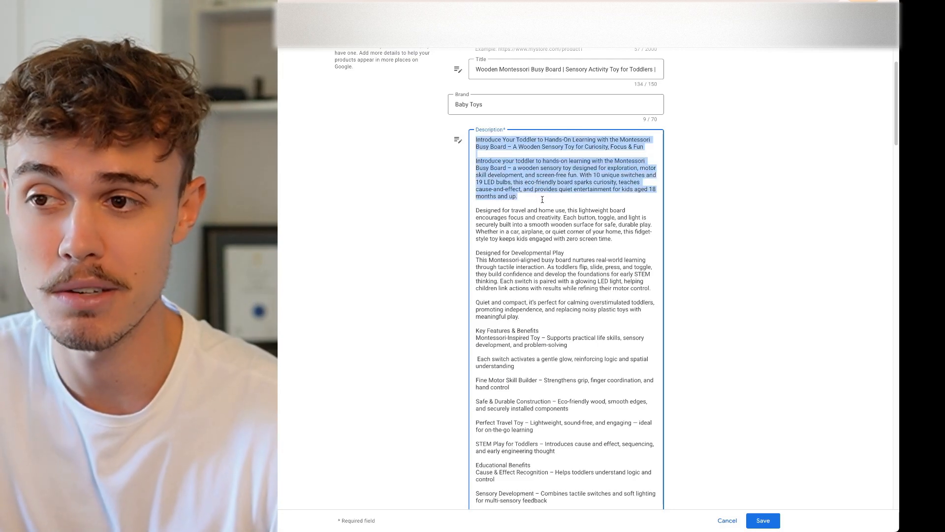
click(542, 200)
- Highlight the full product title and the "Montessori Busy Board" keywords within it to compare with the description's opening
scroll(526, 199, up, 2)
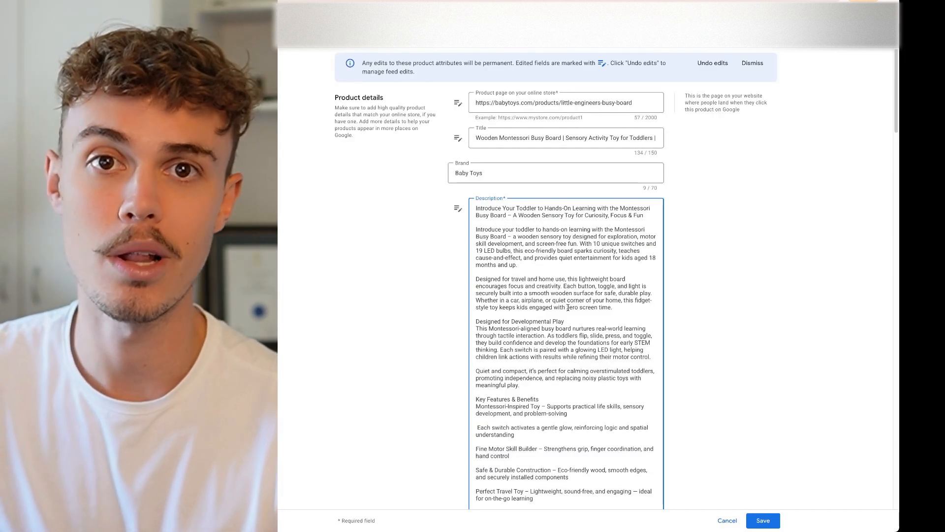
click(513, 137)
key(ctrl+a)
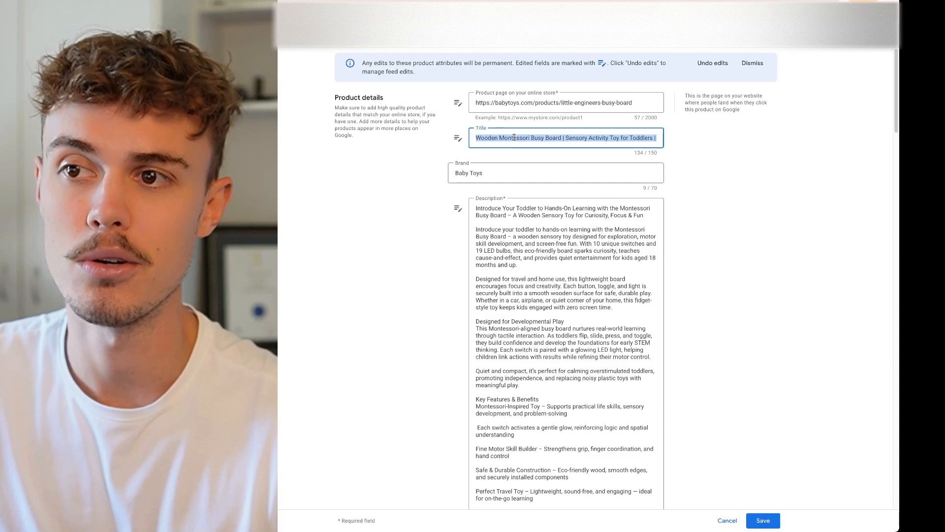
click(512, 138)
drag(511, 138, 567, 145)
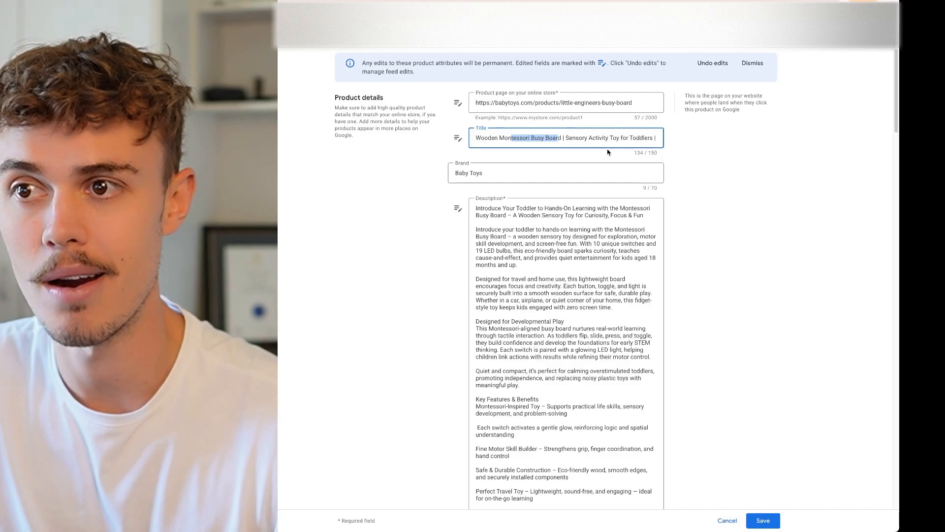
click(636, 148)
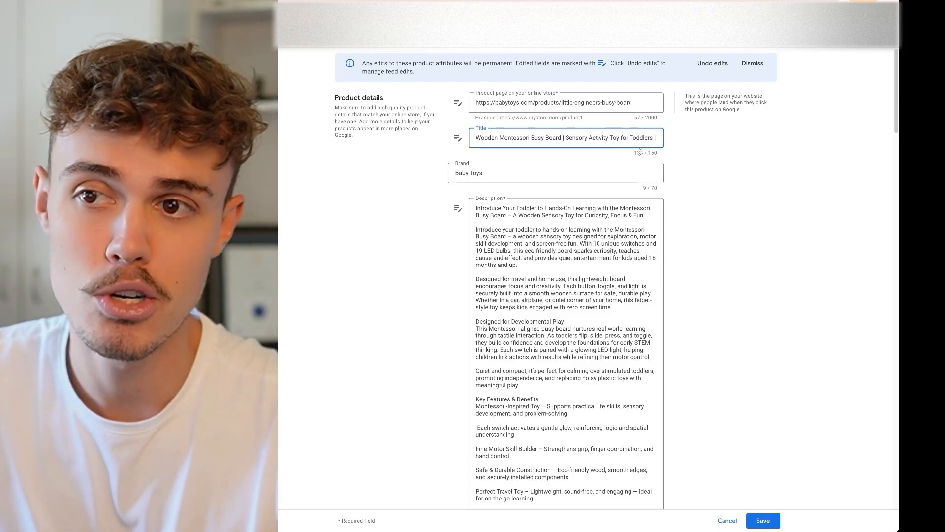
- Check the description's character count against the limit and return to the start of the description
scroll(585, 196, down, 15)
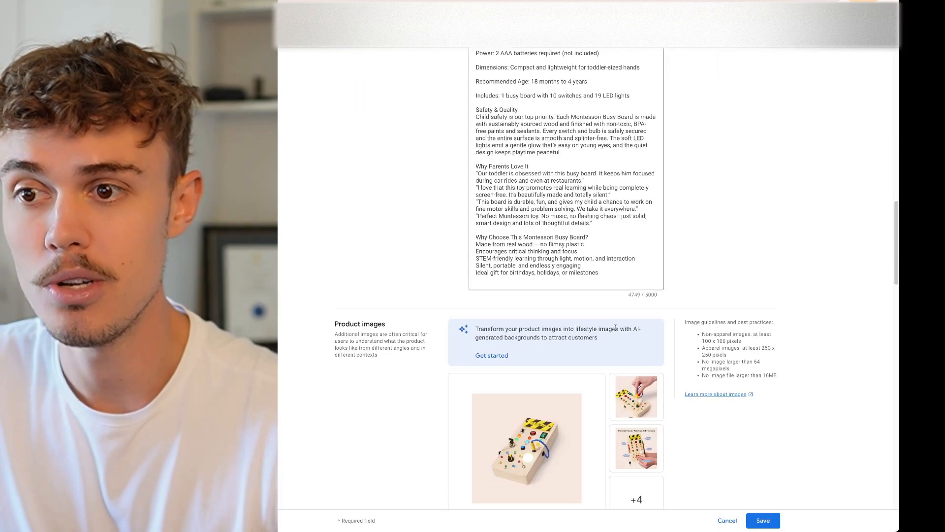
click(640, 292)
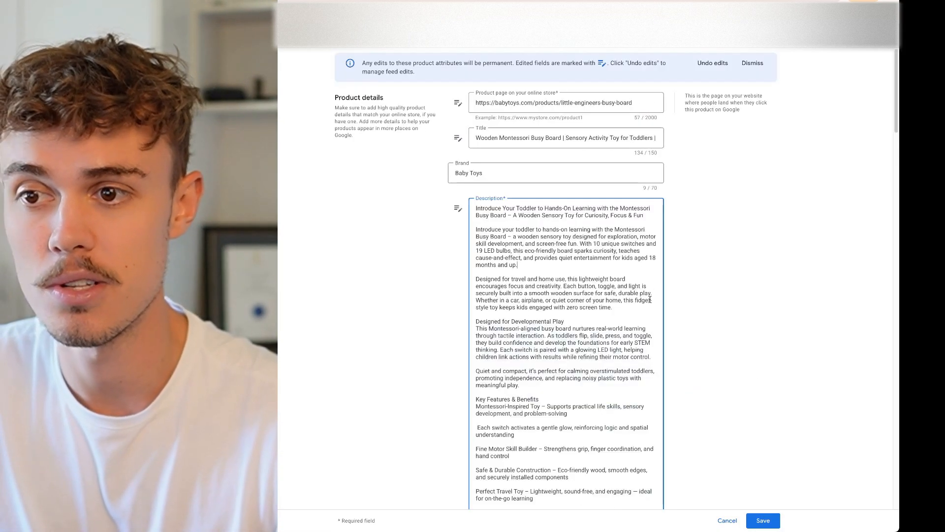
scroll(646, 306, down, 16)
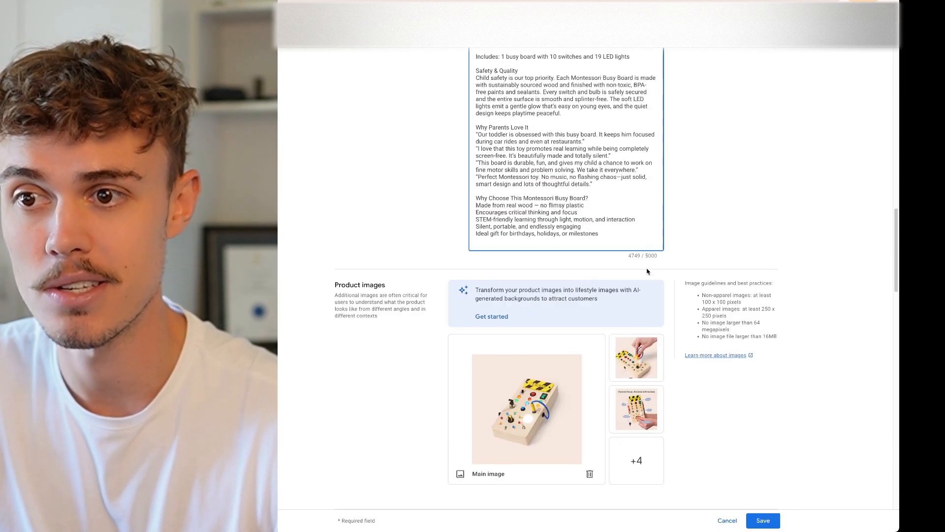
scroll(640, 270, up, 15)
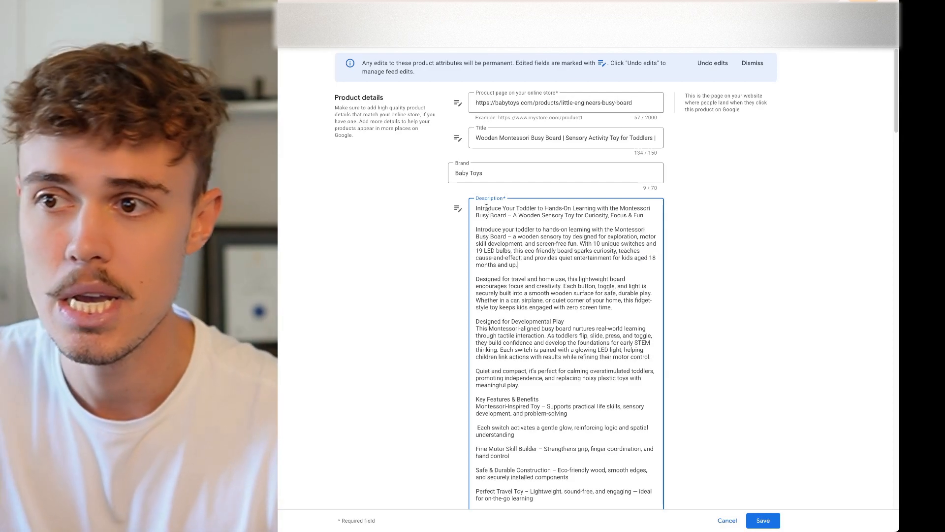
- Examine the keywords in the description's heading and first sentence, highlighting "a wooden sensory toy"
mouse_move(526, 208)
mouse_down()
mouse_move(588, 215)
mouse_move(540, 215)
mouse_up()
click(523, 221)
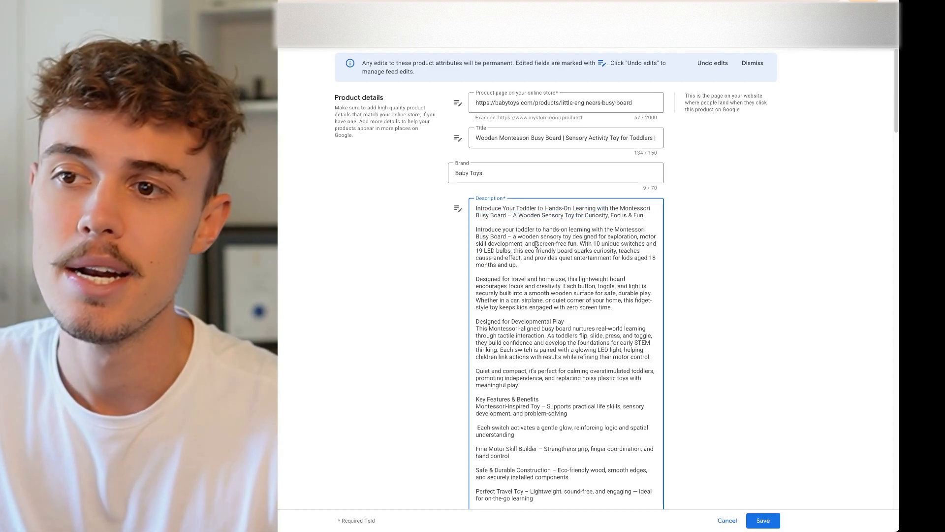
drag(522, 233, 525, 237)
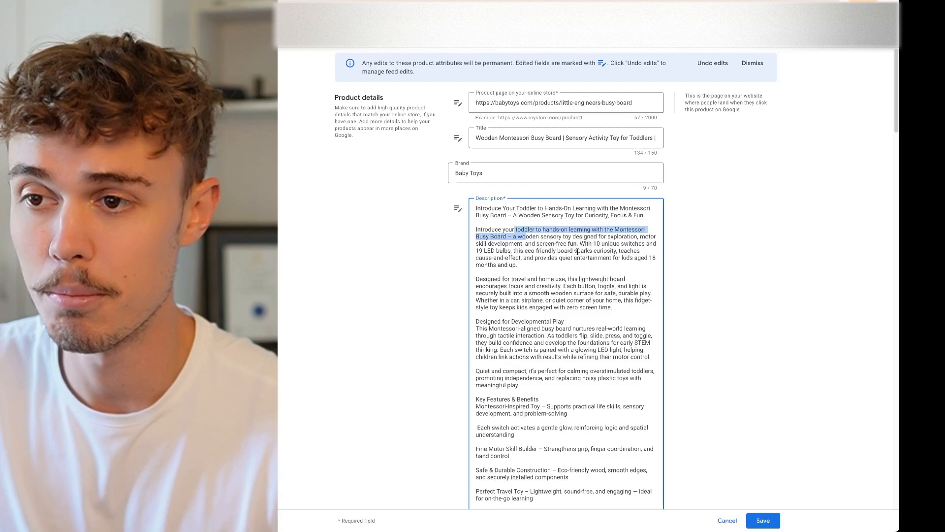
click(555, 238)
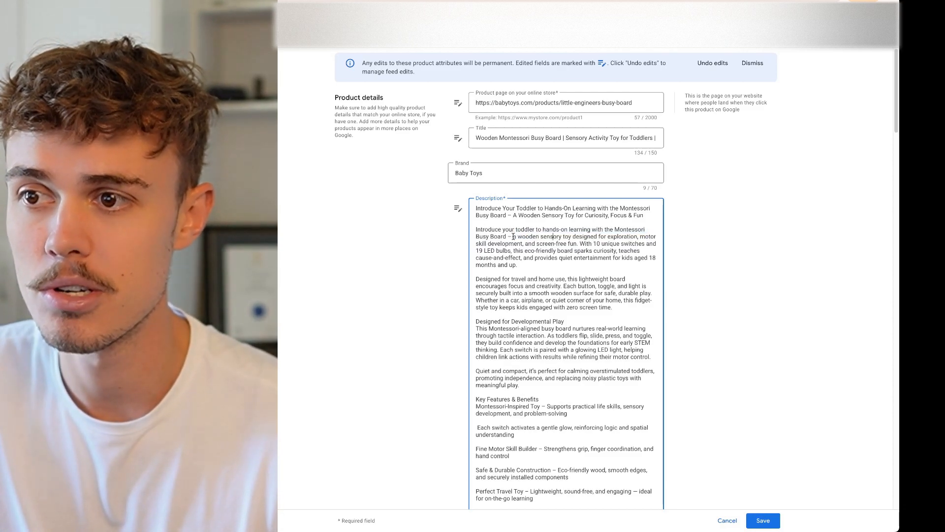
drag(513, 237, 572, 236)
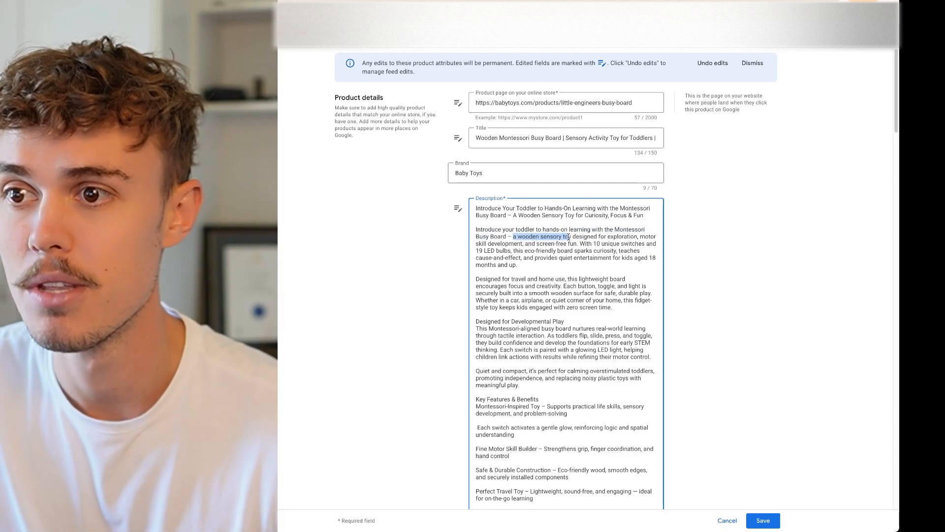
click(568, 237)
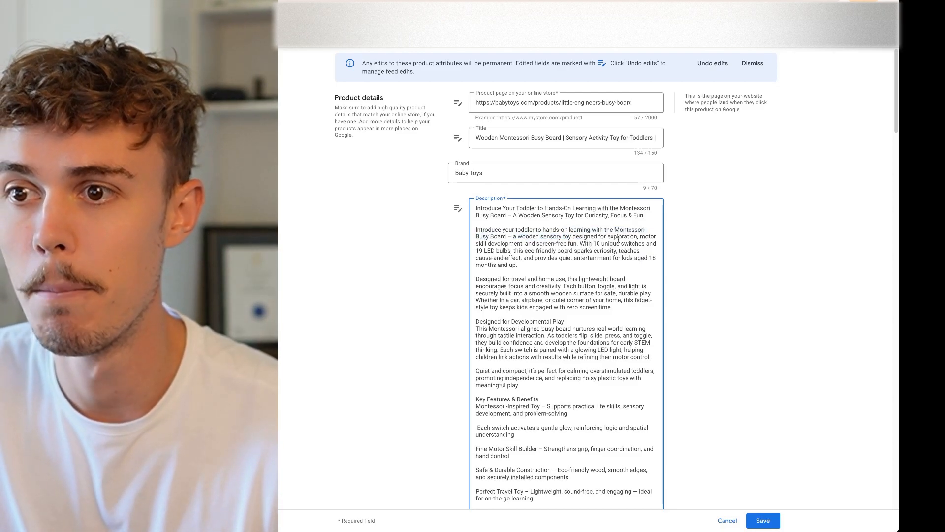
- Highlight the opening paragraph's keywords from "motor skill development" and "screen-free fun" to "eco-friendly"
drag(639, 237, 556, 253)
click(536, 243)
click(577, 244)
click(532, 260)
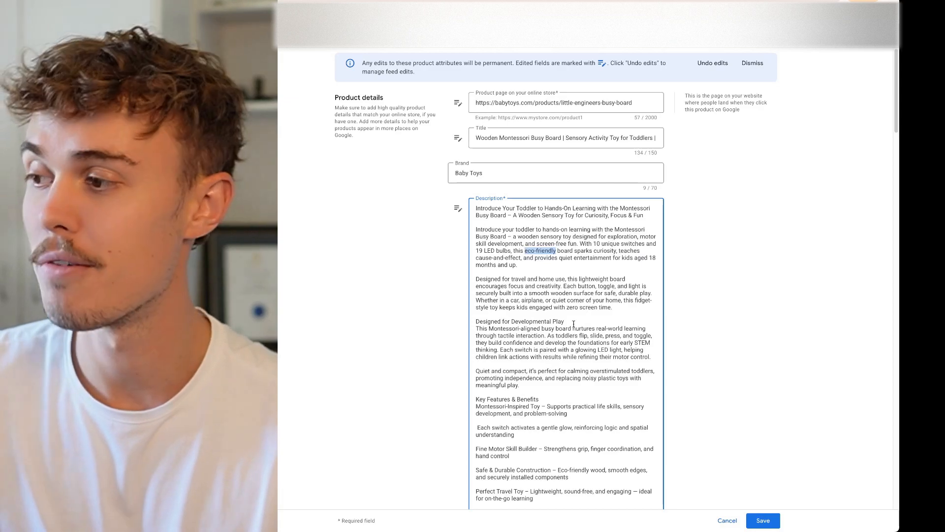
- Highlight the keywords "quiet entertainment" and "travel and home use" in the description
scroll(549, 276, down, 1)
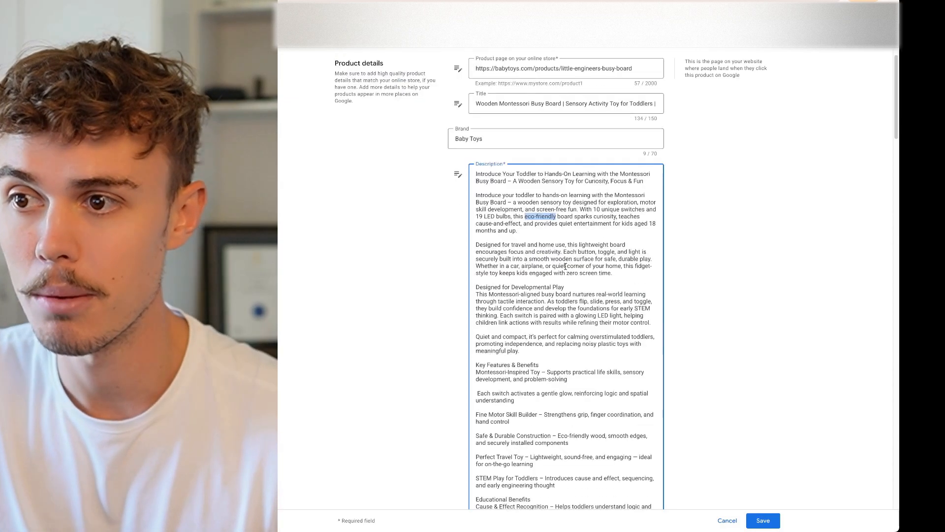
click(516, 230)
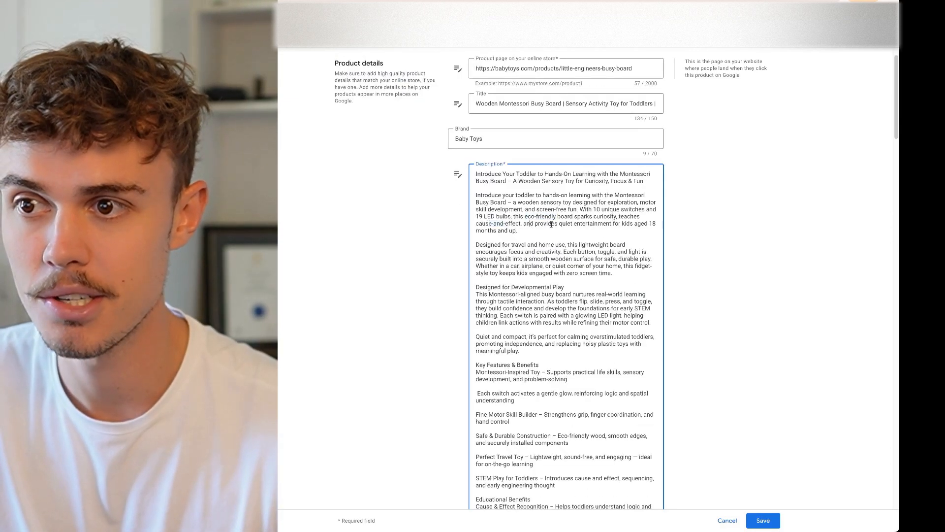
drag(559, 224, 606, 226)
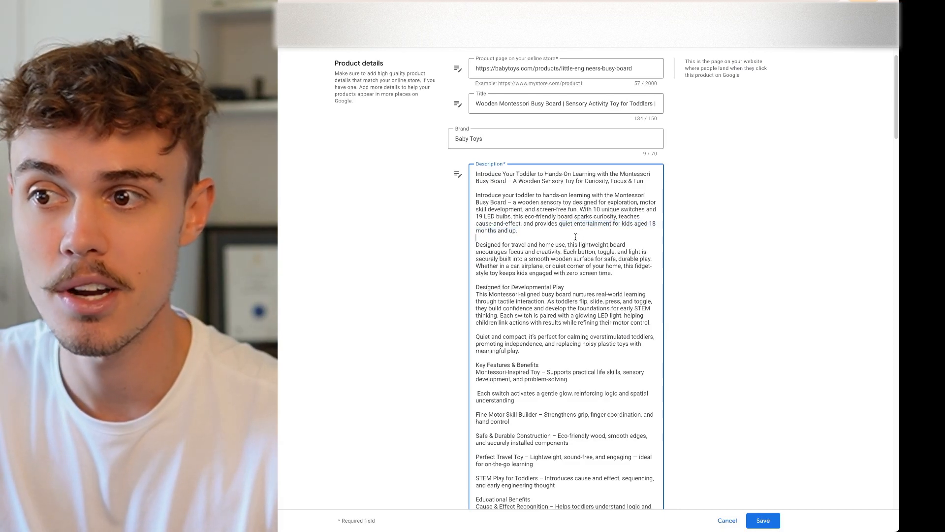
drag(511, 245, 564, 247)
click(534, 253)
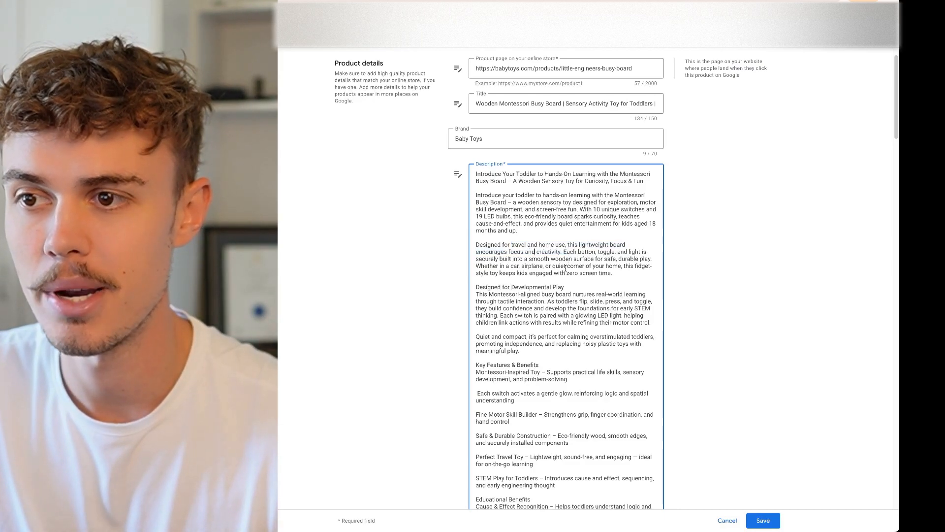
- Skim the rest of the description and highlight "Hand-Eye Coordination" and "Language Learning" under Educational Benefits
scroll(576, 235, down, 1)
scroll(576, 235, down, 1)
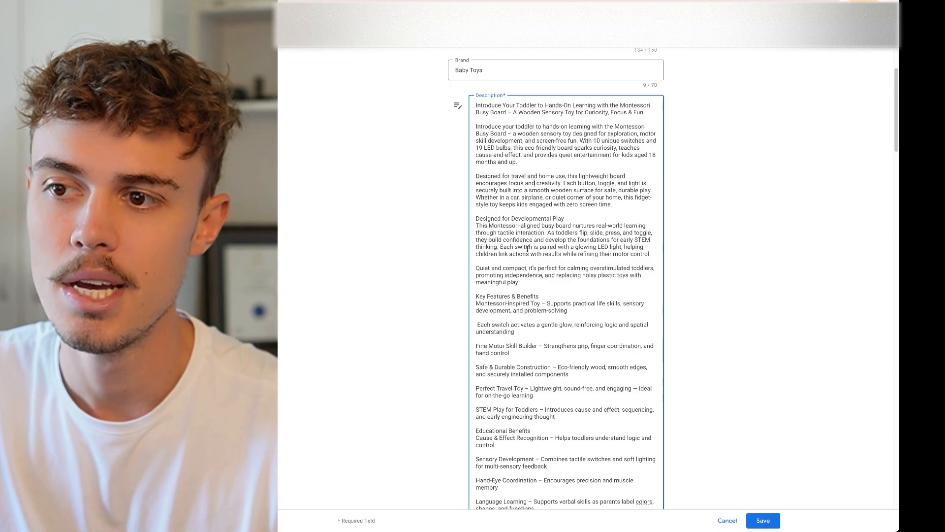
scroll(527, 249, down, 14)
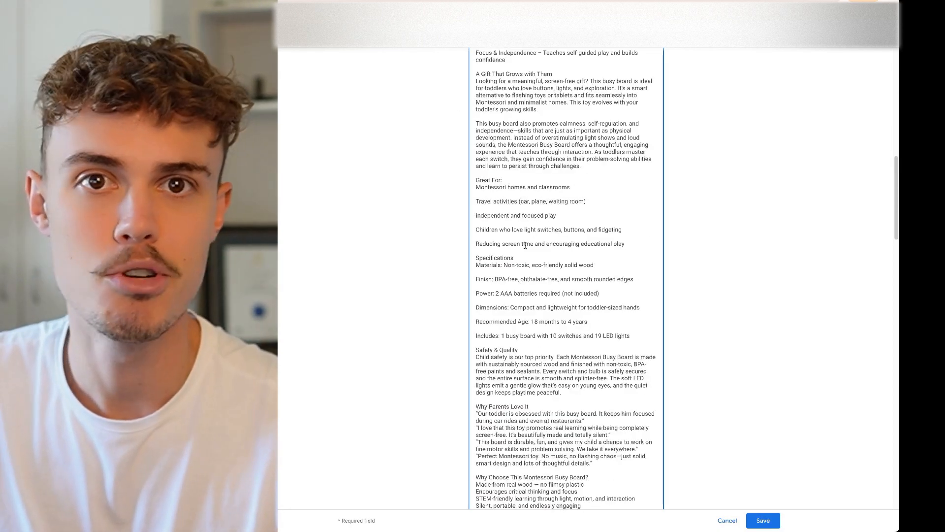
scroll(525, 245, down, 2)
scroll(531, 329, up, 12)
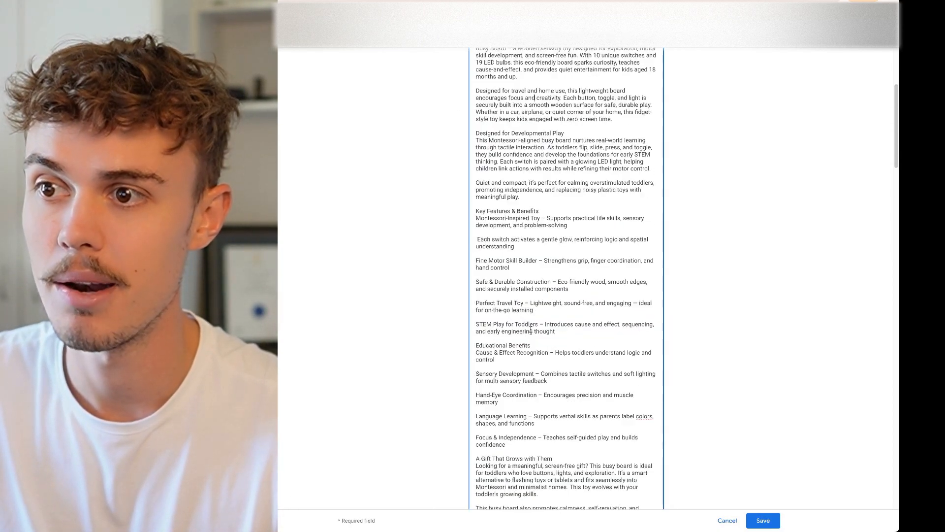
scroll(530, 329, up, 3)
scroll(519, 324, down, 5)
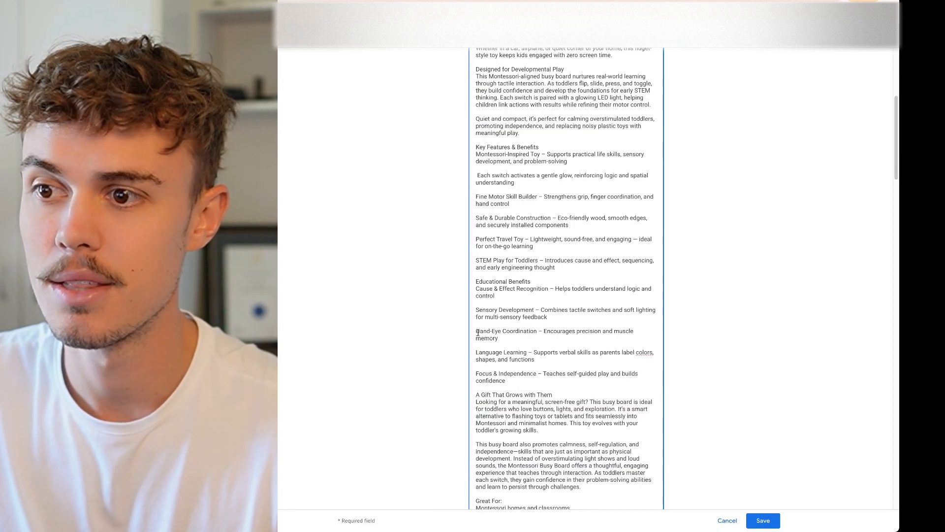
drag(477, 331, 525, 331)
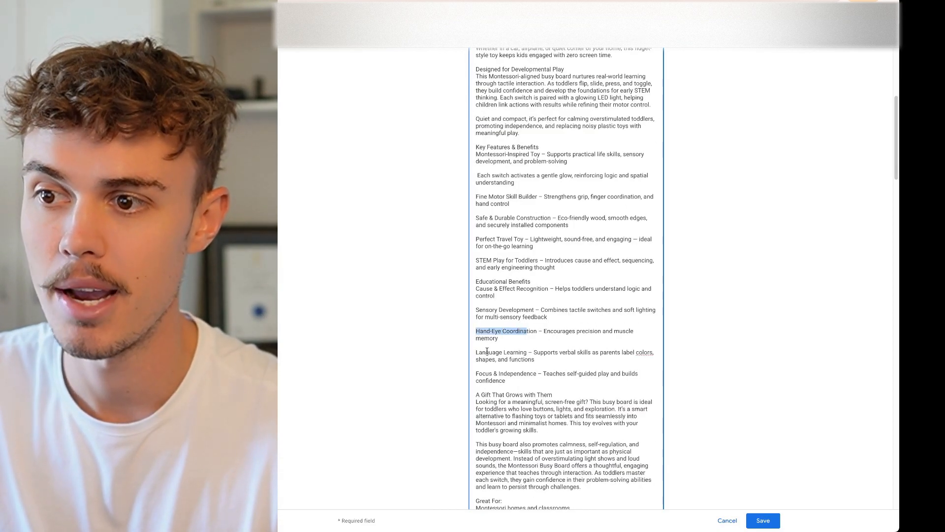
drag(476, 352, 527, 352)
click(476, 375)
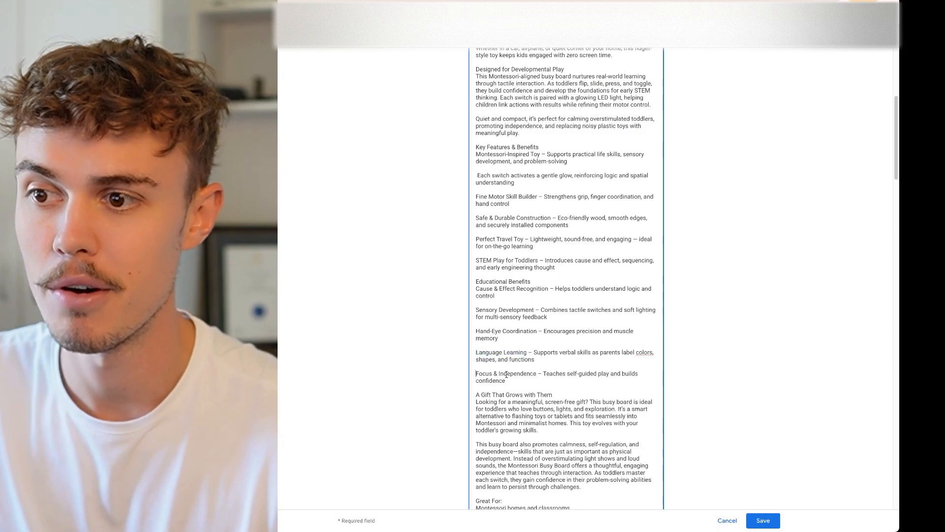
- Look through the description's feature, specification and safety sections again and return to the product URL and title
scroll(510, 373, up, 3)
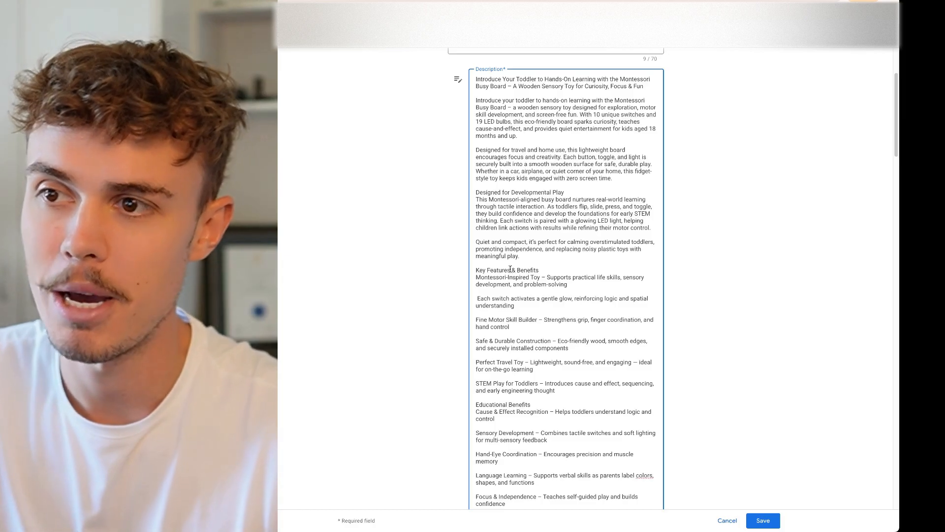
scroll(477, 84, down, 14)
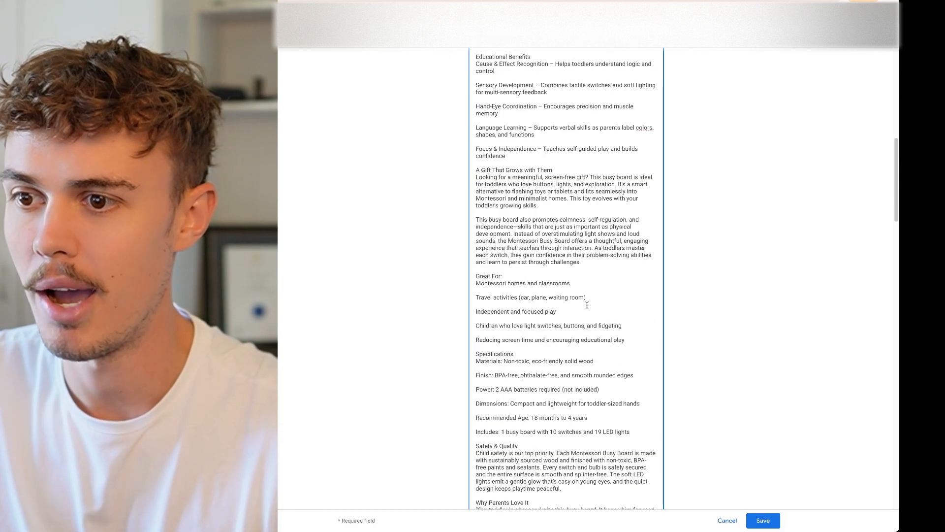
scroll(618, 279, up, 13)
scroll(617, 278, up, 3)
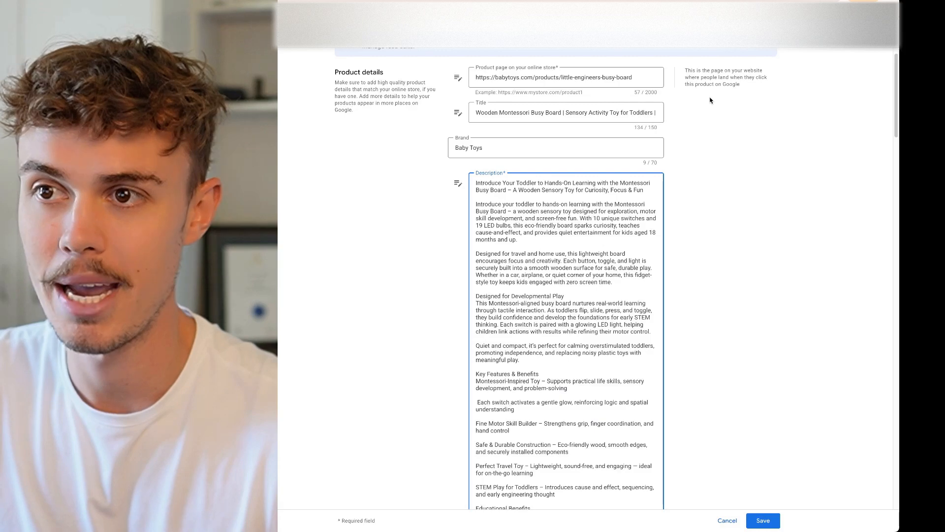
click(627, 76)
click(571, 111)
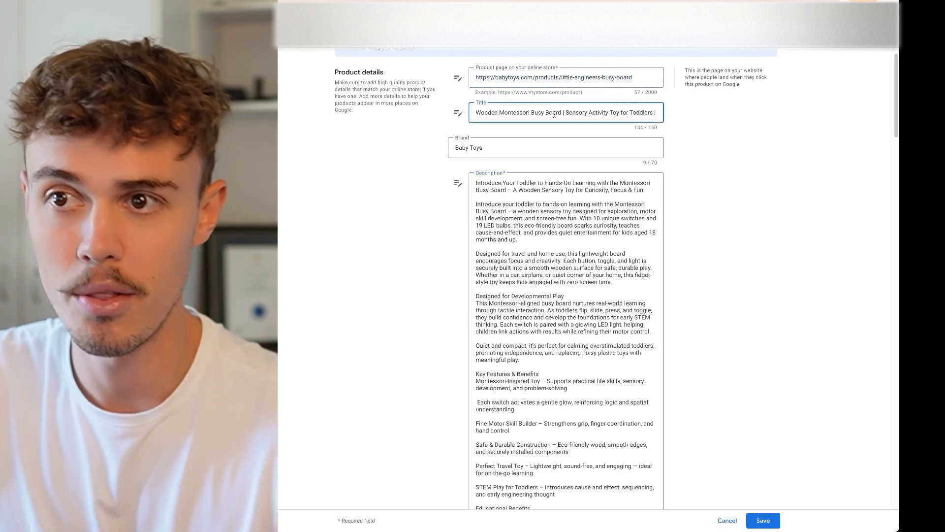
- Highlight the product title's keywords following "Wooden Montessori Busy Board", from "Sensory Activity Toy for Toddlers" to "Fine Motor Skill Development"
drag(561, 113, 603, 115)
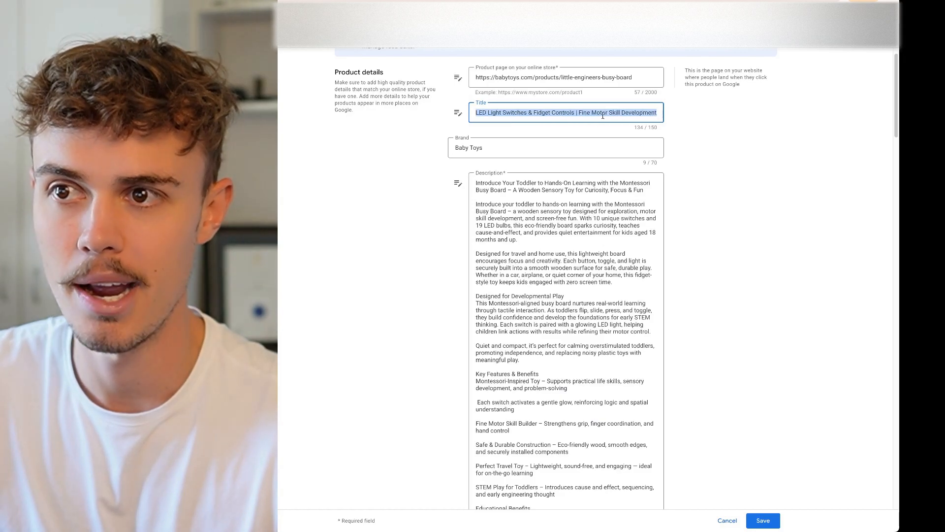
click(659, 130)
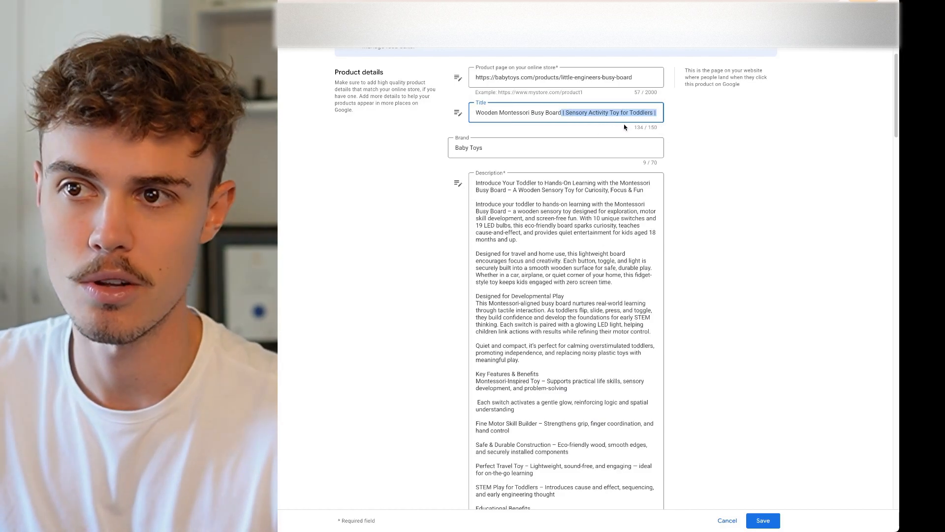
click(610, 112)
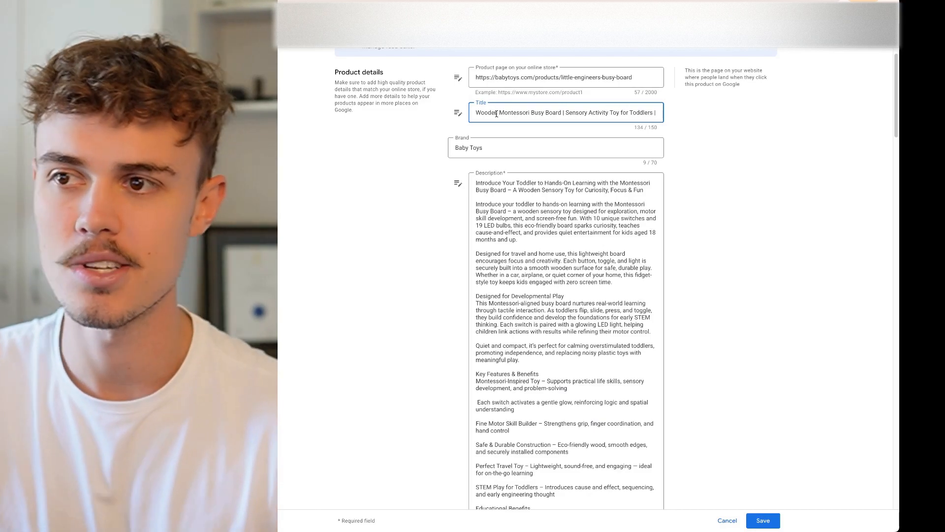
- Highlight the description's headline and the long body text from the opening down to the Safety & Quality section
drag(477, 184, 498, 194)
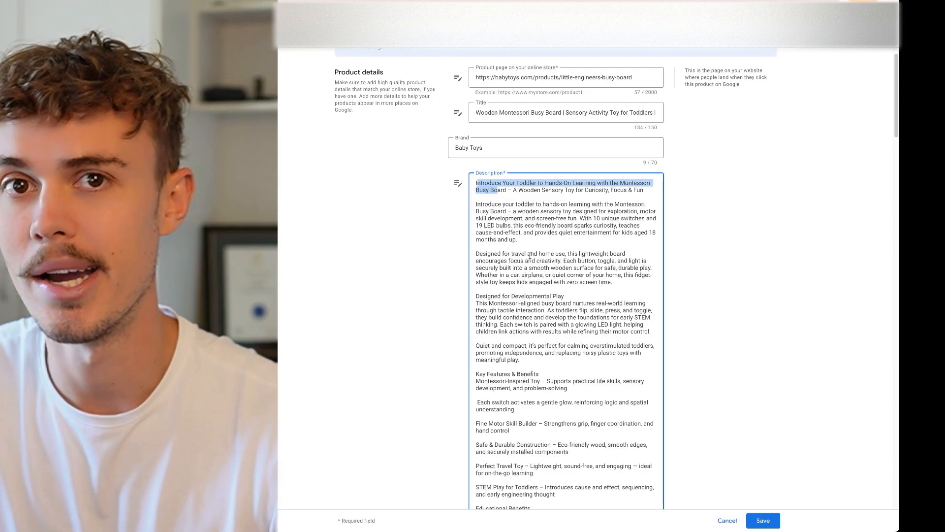
click(519, 233)
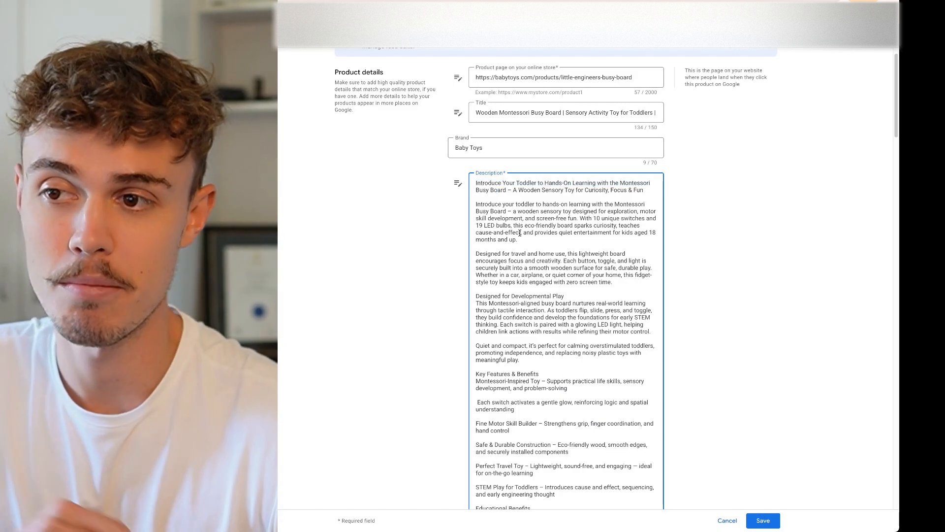
drag(476, 190, 601, 398)
scroll(514, 257, down, 7)
scroll(514, 262, down, 6)
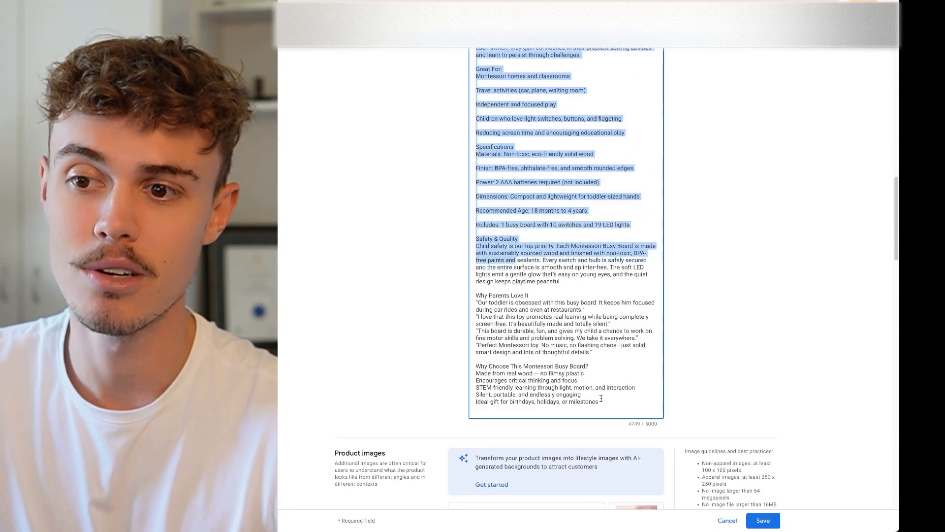
click(604, 400)
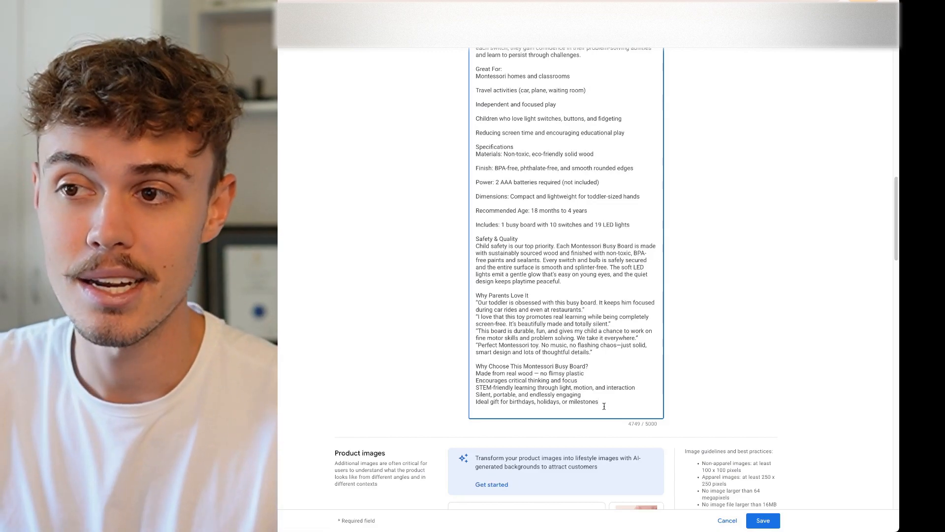
- Look back through the description and highlight the two opening paragraphs, from "skill development" to the fidget-style toy sentence
scroll(596, 345, up, 6)
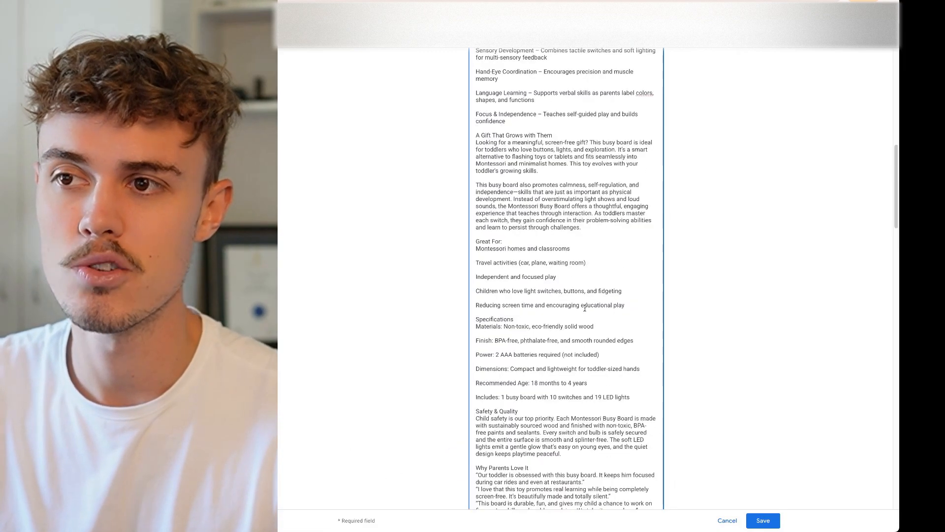
scroll(585, 308, up, 2)
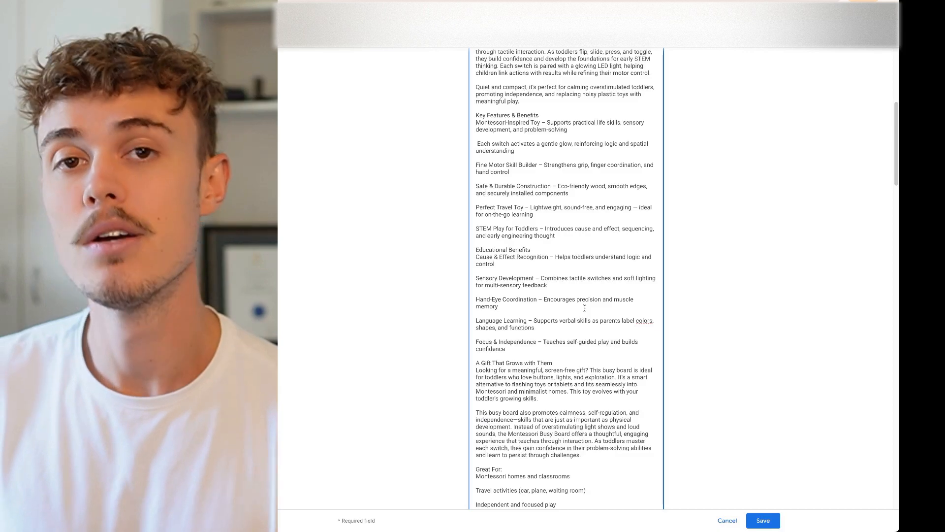
scroll(585, 308, up, 4)
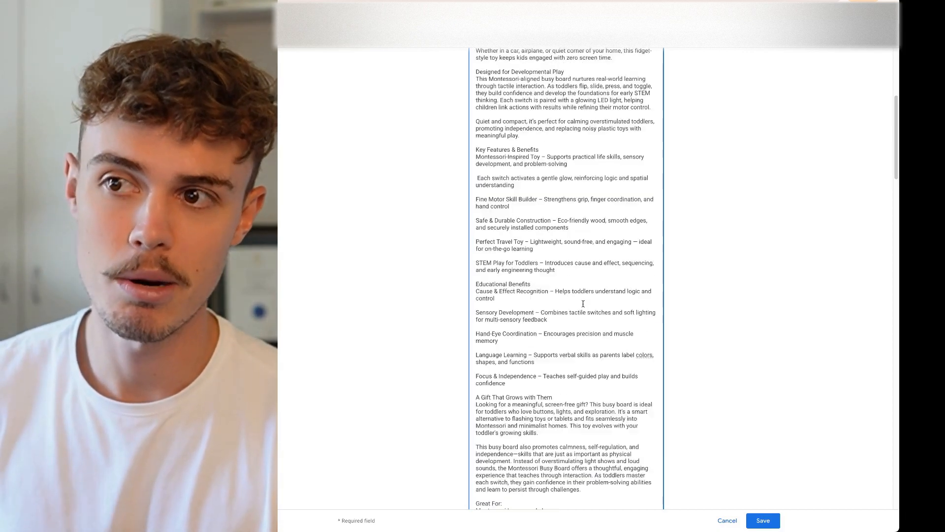
drag(485, 154, 537, 225)
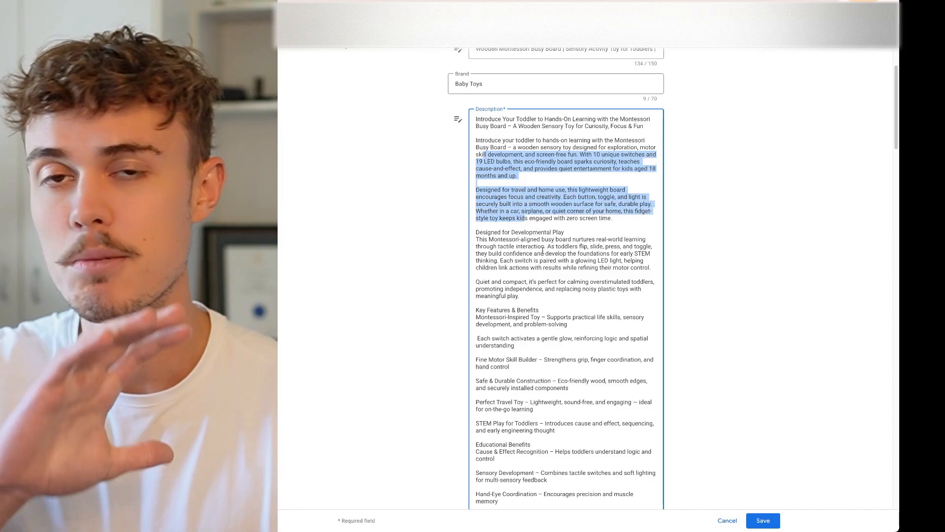
click(552, 245)
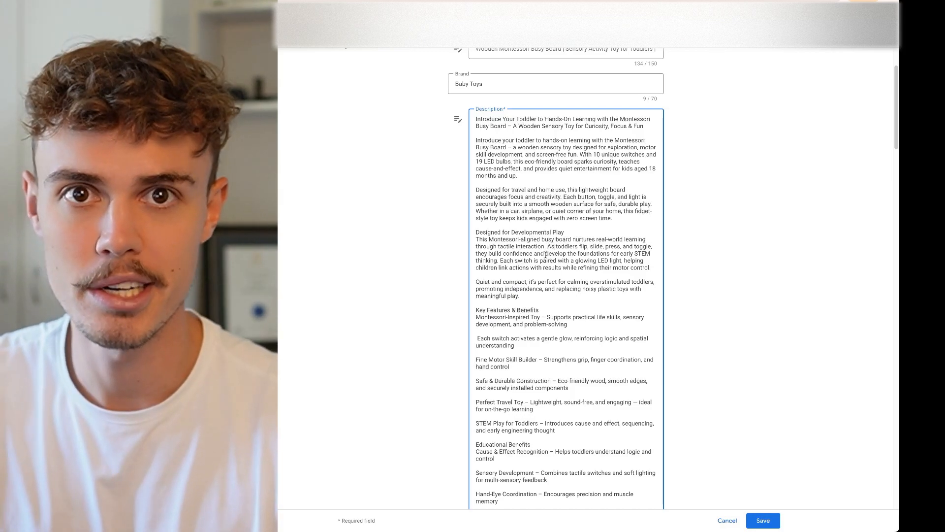
click(514, 182)
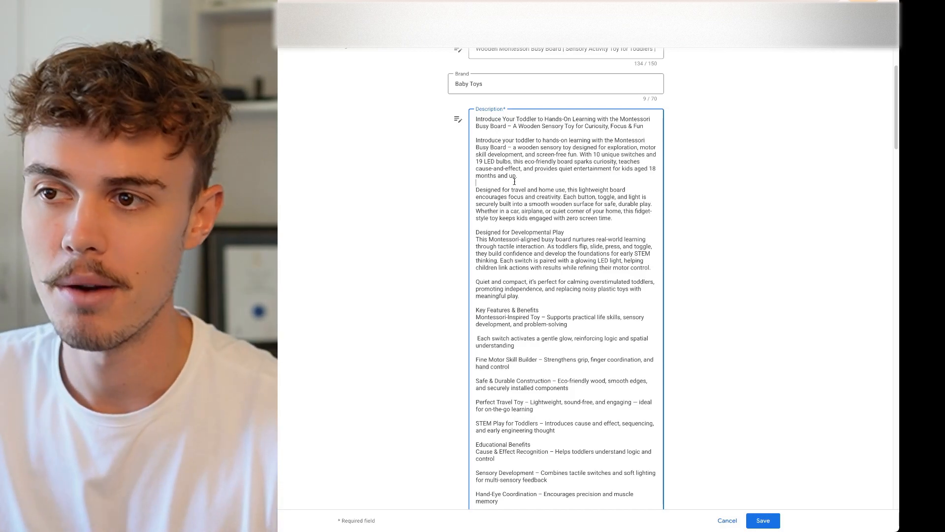
drag(513, 184, 503, 230)
click(503, 227)
- Highlight the closing "Why Choose This Montessori Busy Board?" section at the end of the description
scroll(503, 224, down, 10)
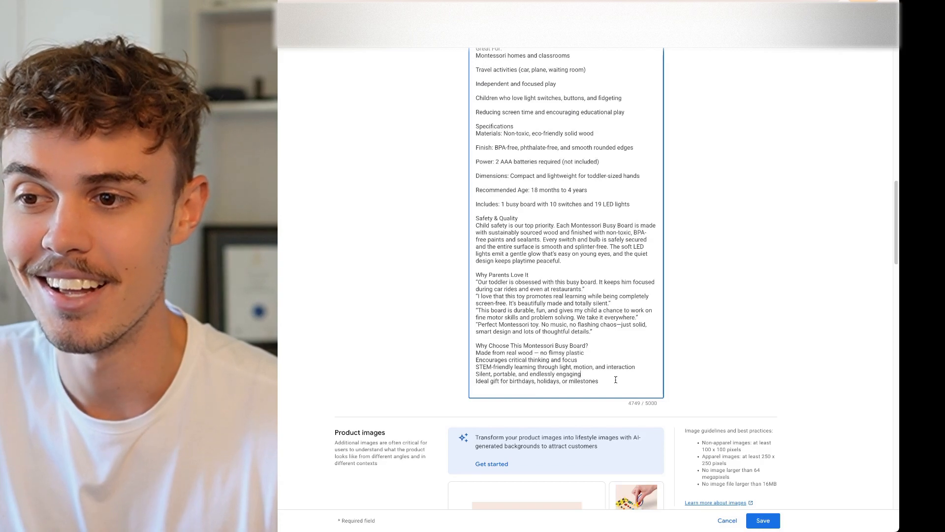
drag(616, 379, 552, 343)
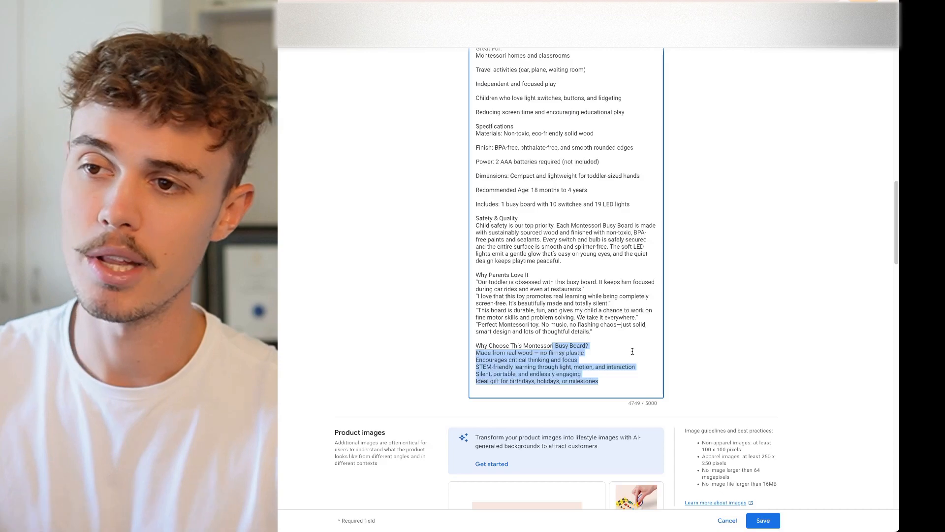
click(610, 325)
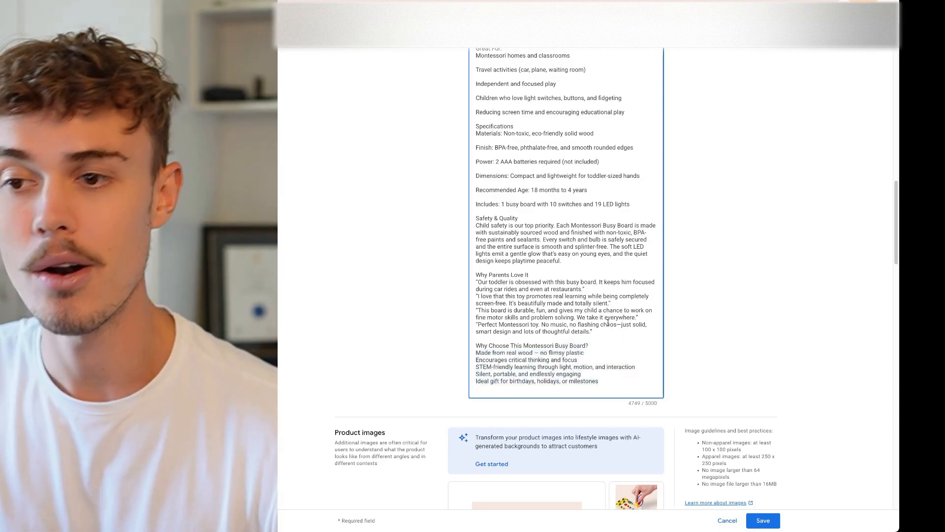
- Preview the busy board's product images, including the hand shot, selling-points graphic and close-ups, and close the gallery without changes
scroll(600, 332, down, 10)
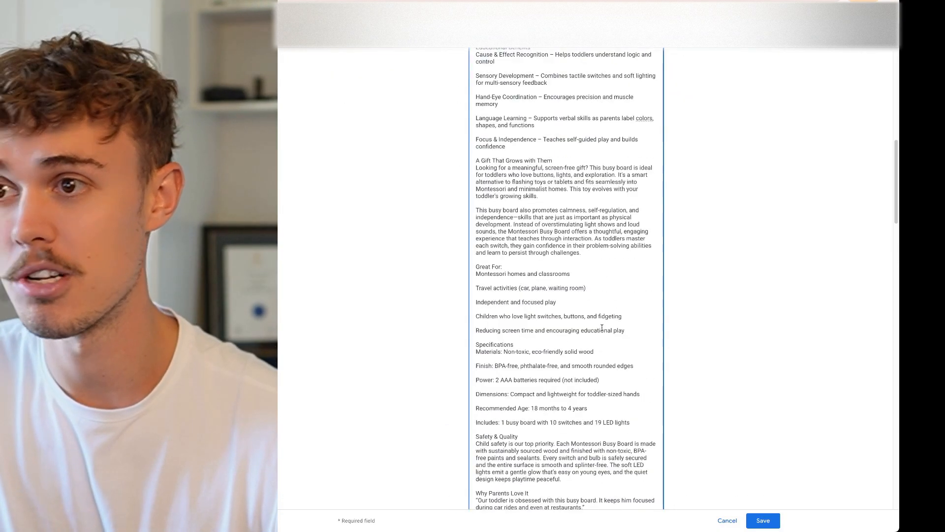
scroll(602, 332, up, 3)
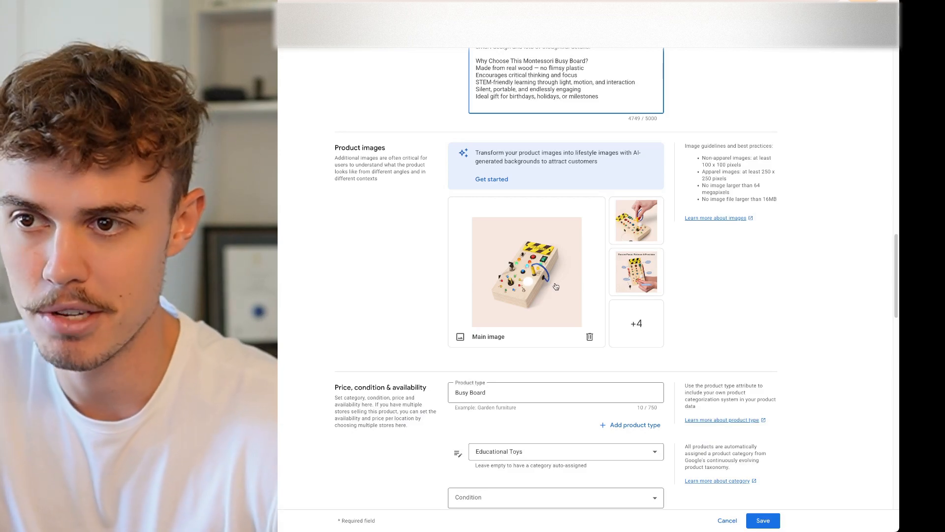
click(627, 228)
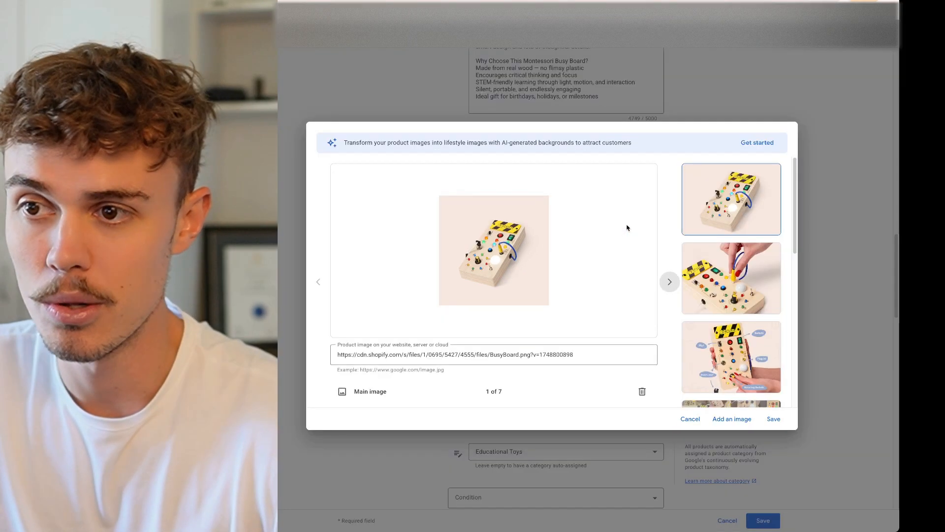
click(725, 280)
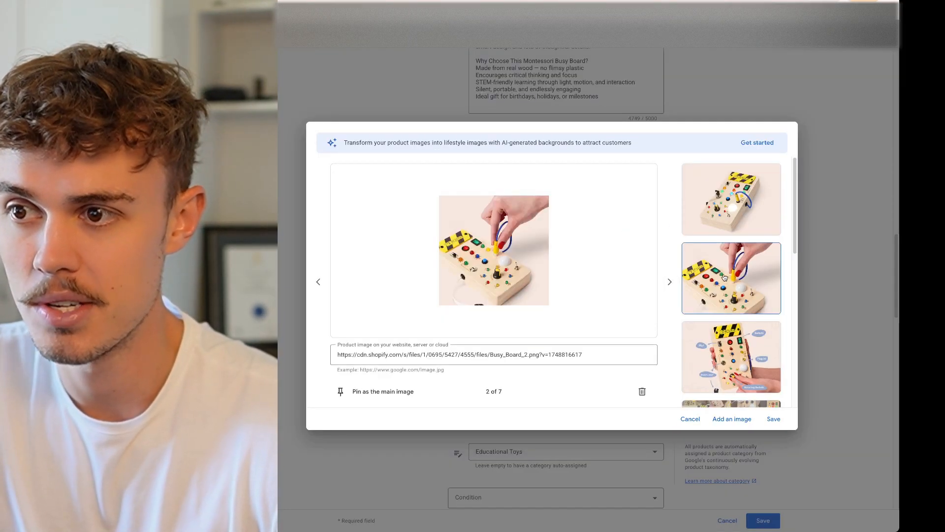
scroll(726, 295, down, 3)
click(725, 207)
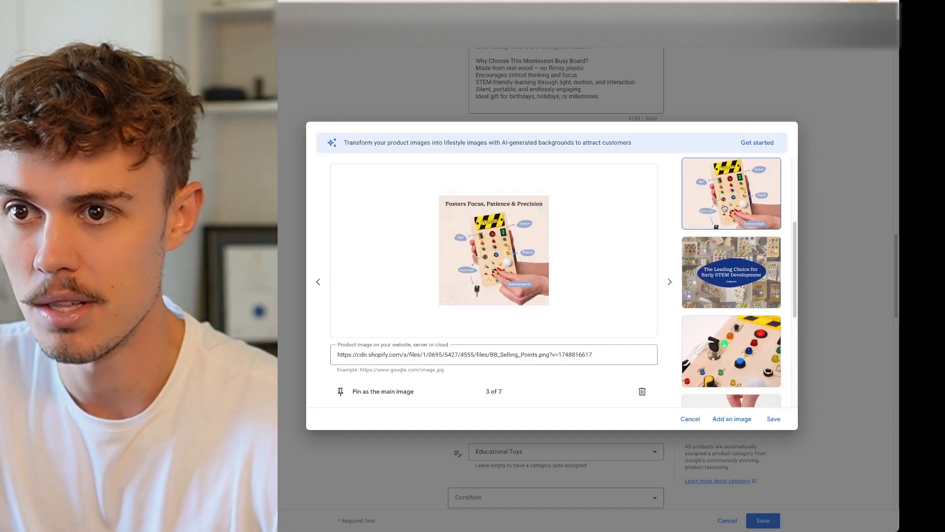
scroll(746, 252, down, 2)
click(746, 252)
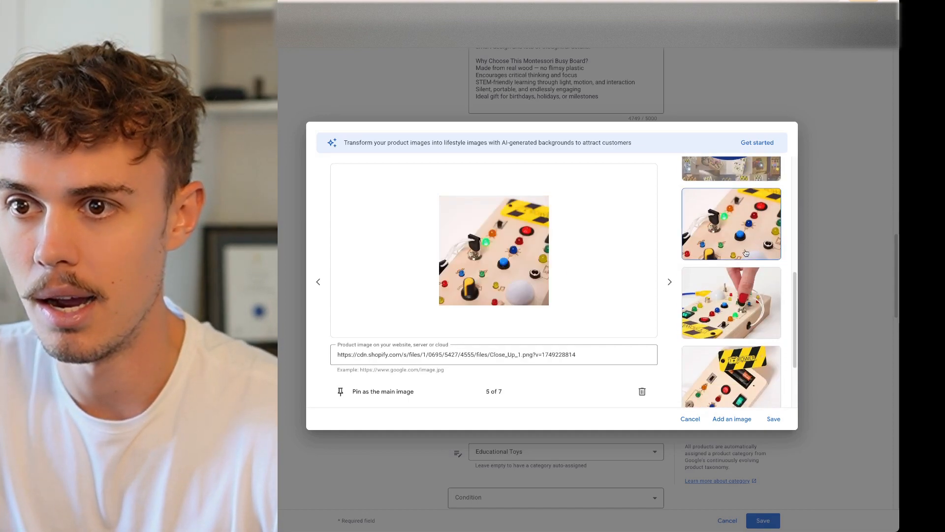
click(748, 293)
click(742, 361)
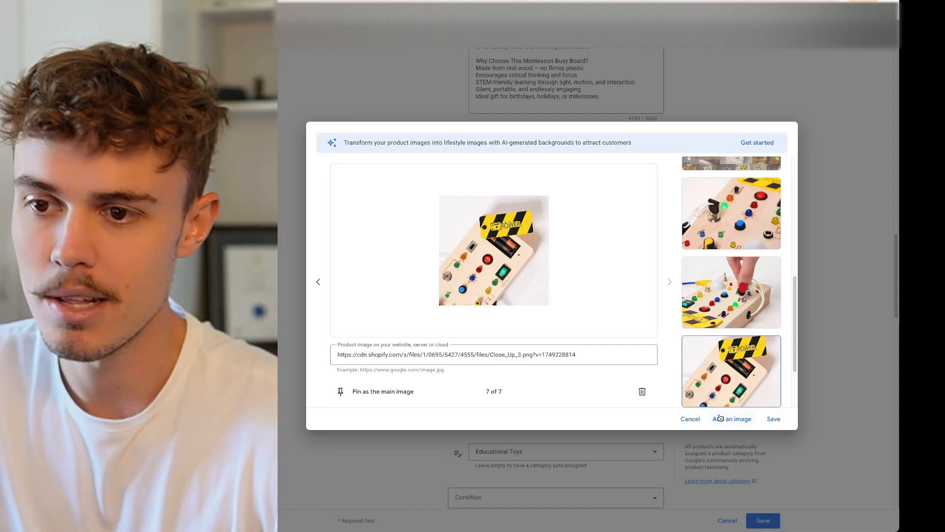
click(691, 419)
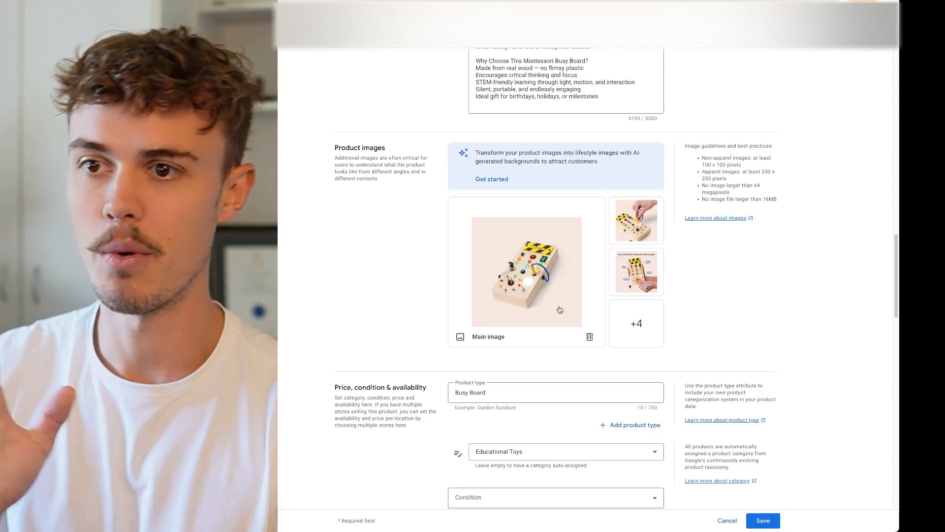
- Reopen the image gallery to preview the second product image, Busy_Board_2.png, and close it without changes
click(629, 233)
click(735, 310)
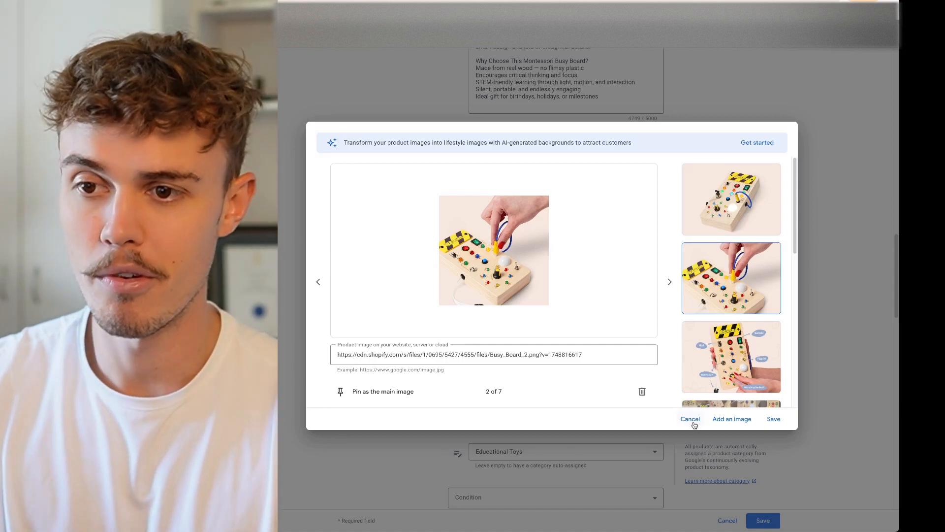
click(690, 419)
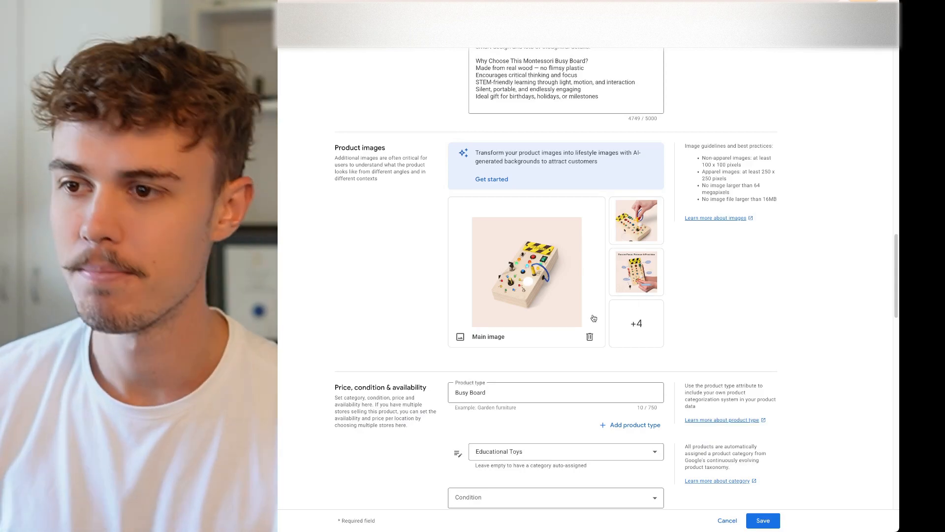
- Highlight the product type "Busy Board" and the end of its help note on using your own product categorization system
scroll(570, 345, down, 3)
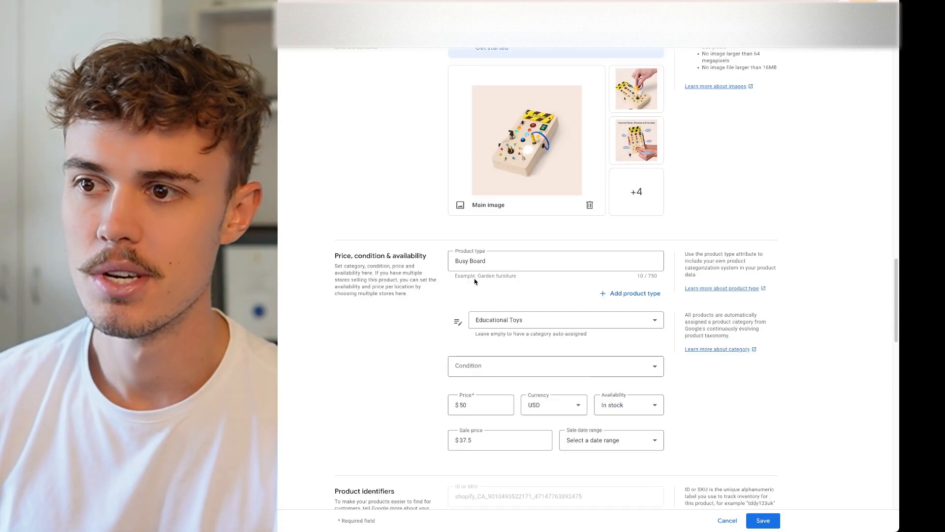
click(493, 260)
key(ctrl+a)
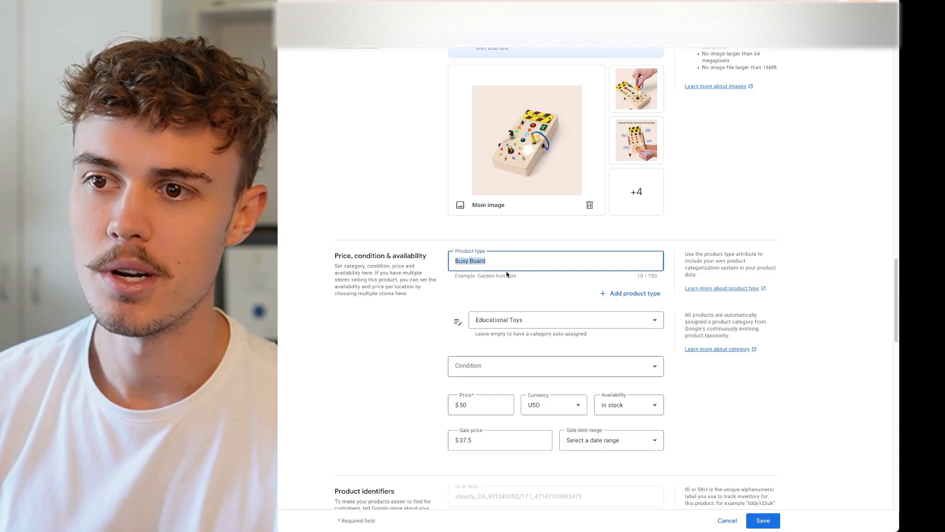
click(720, 267)
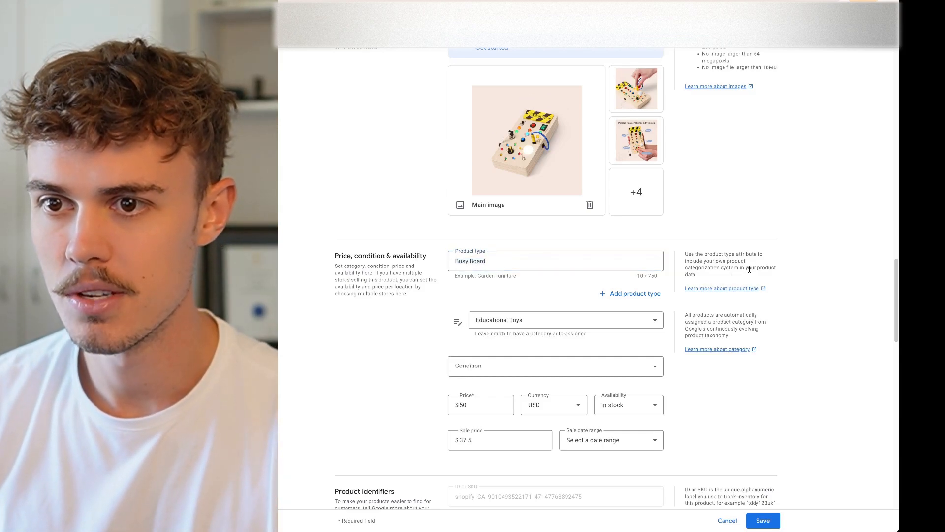
drag(741, 266, 781, 279)
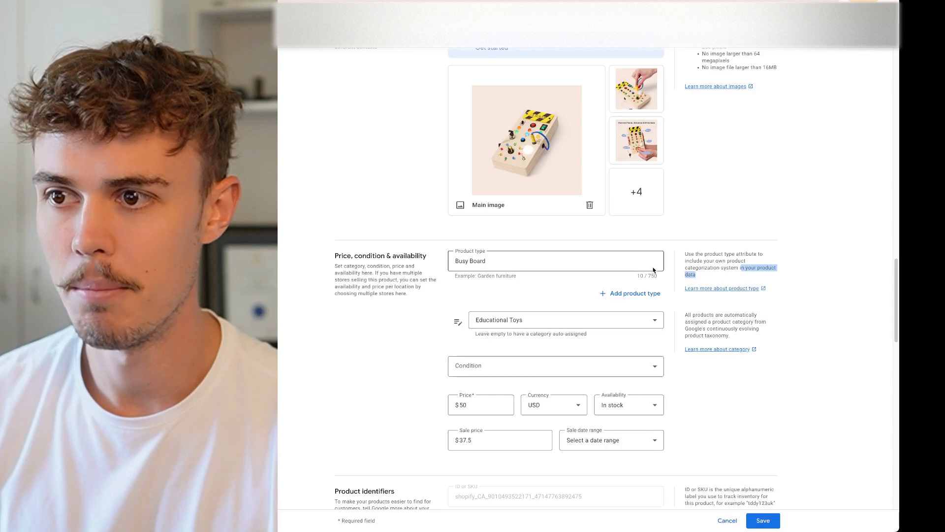
click(727, 275)
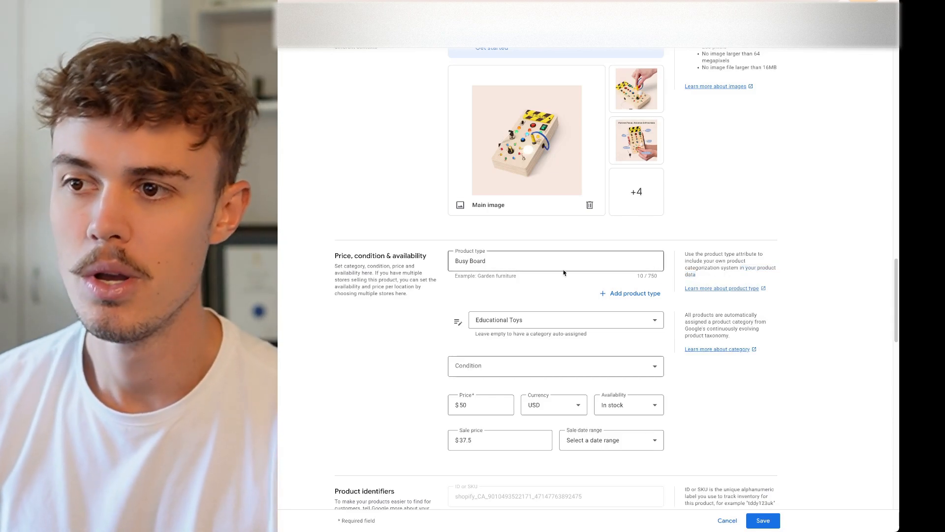
click(506, 267)
click(498, 262)
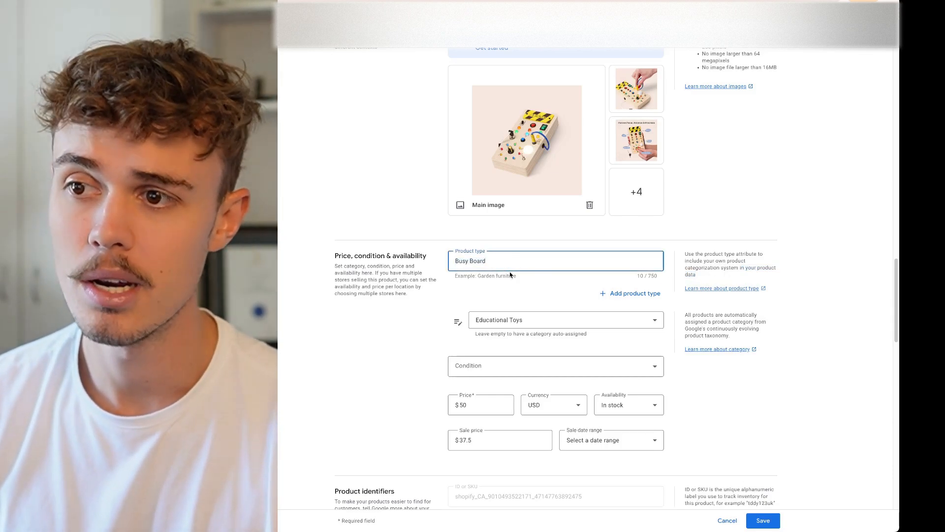
triple_click(496, 261)
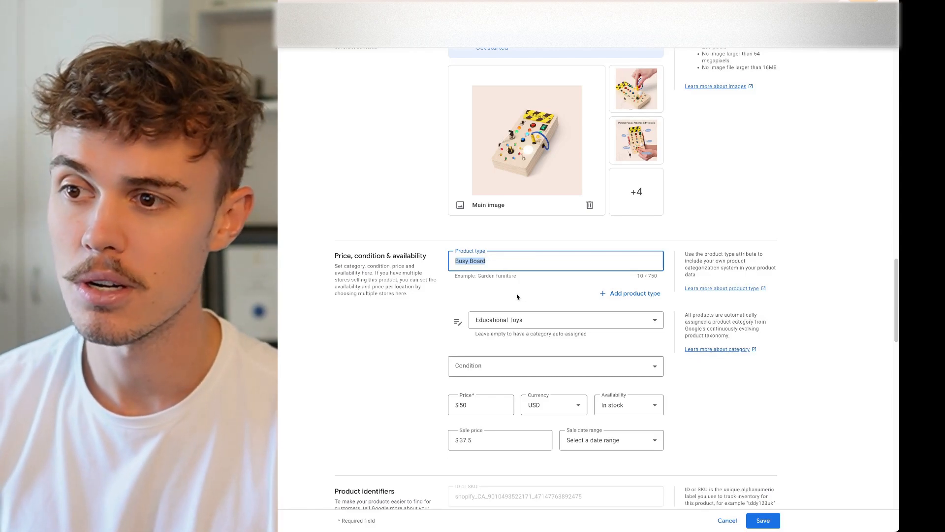
click(520, 296)
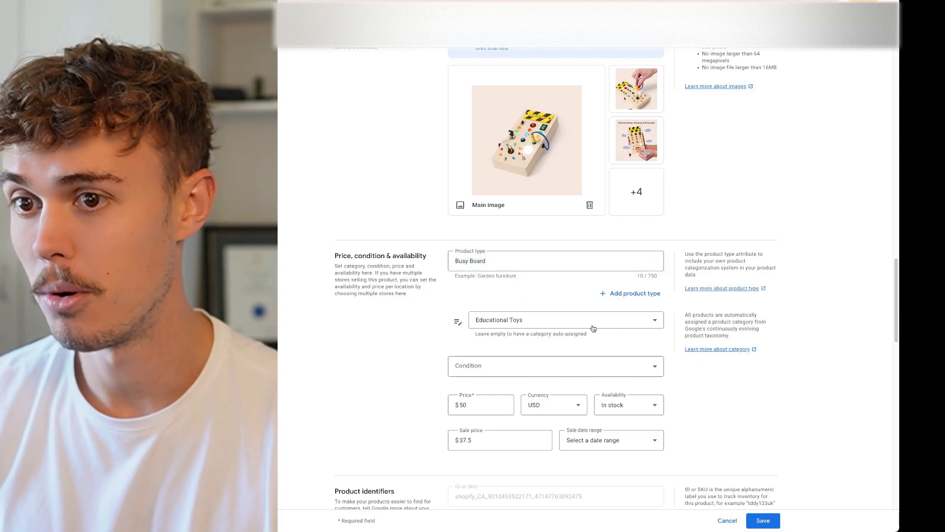
- Highlight the note on Google's automatically assigned product category, and browse the category options around Educational Toys without changing the selection
drag(718, 320, 795, 333)
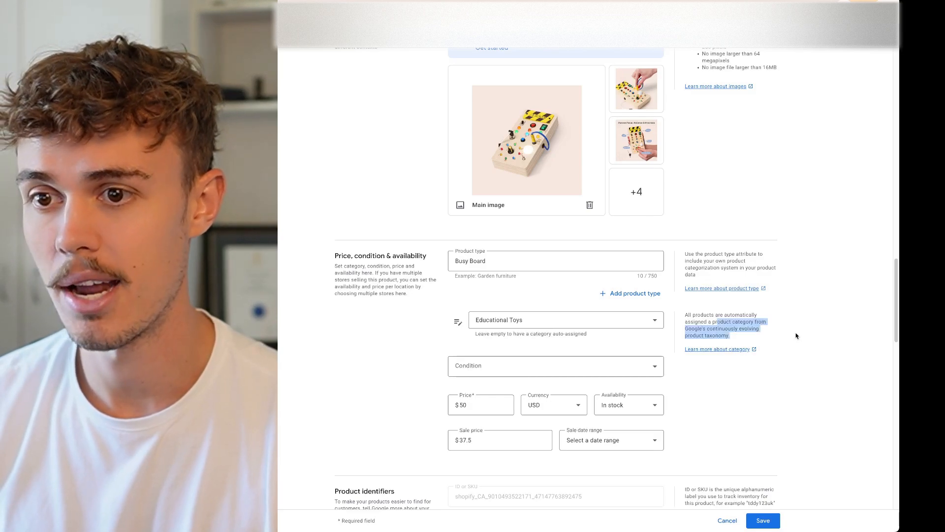
click(725, 336)
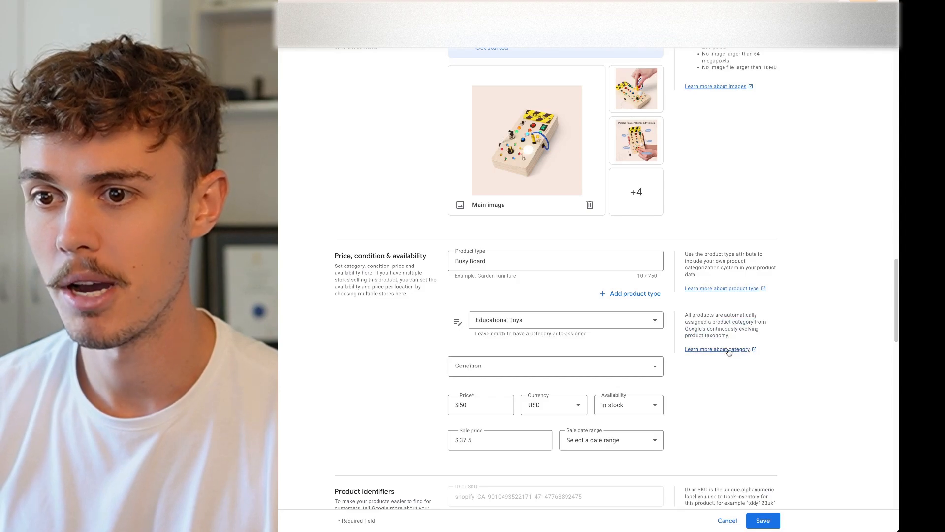
click(628, 325)
scroll(564, 423, down, 1)
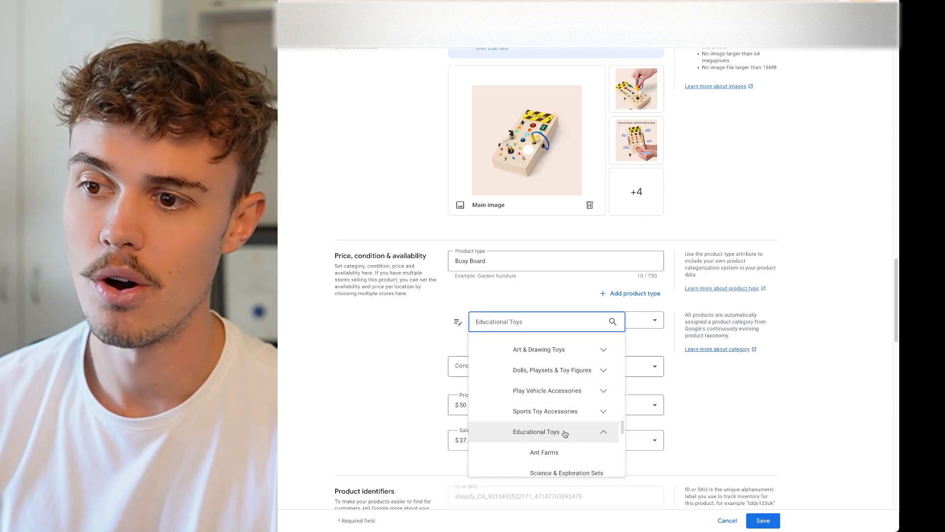
scroll(560, 426, down, 1)
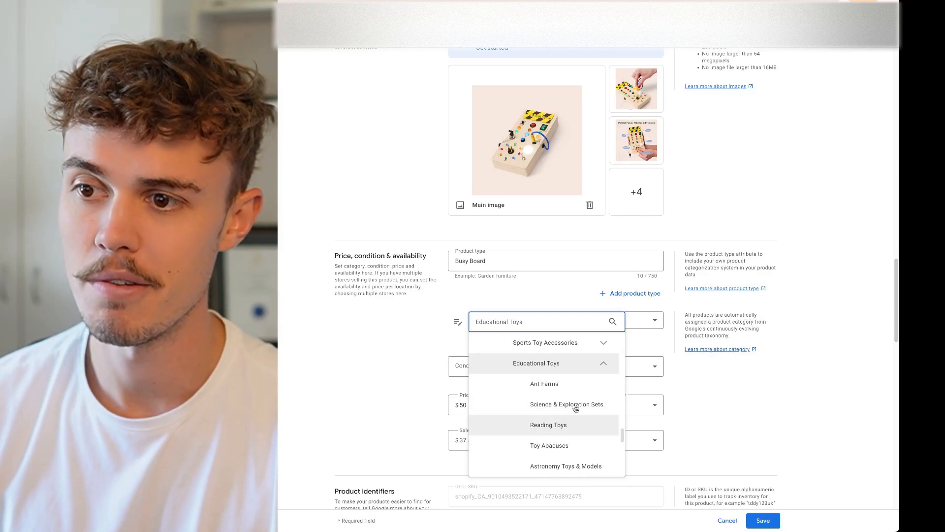
click(718, 395)
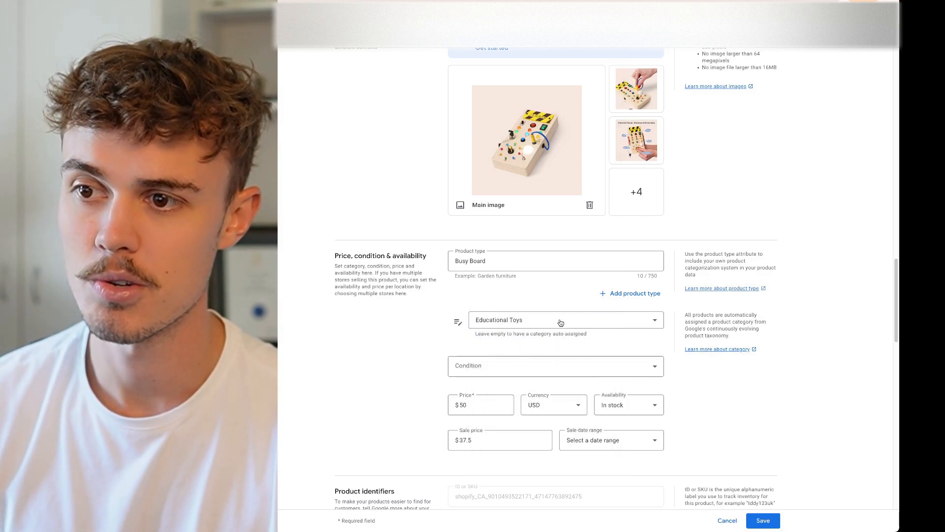
click(577, 329)
click(727, 390)
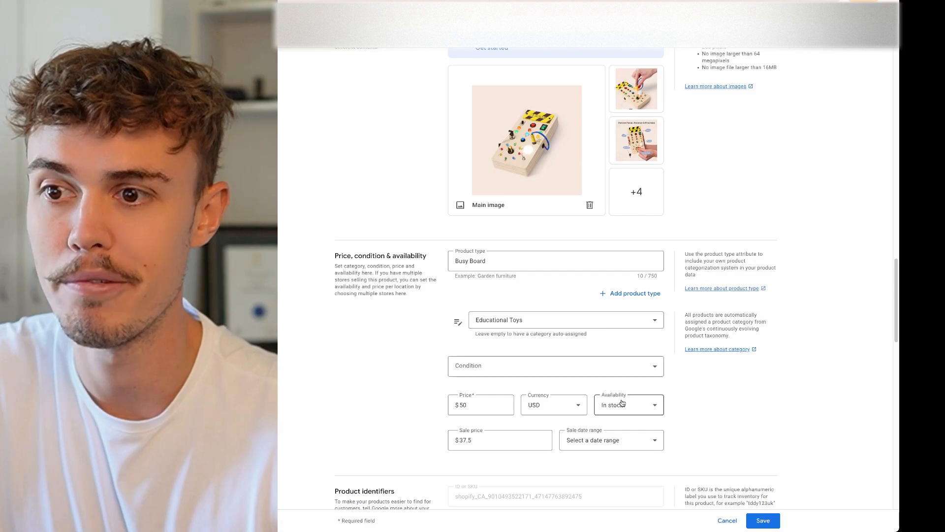
- Set the product's condition to New
click(612, 368)
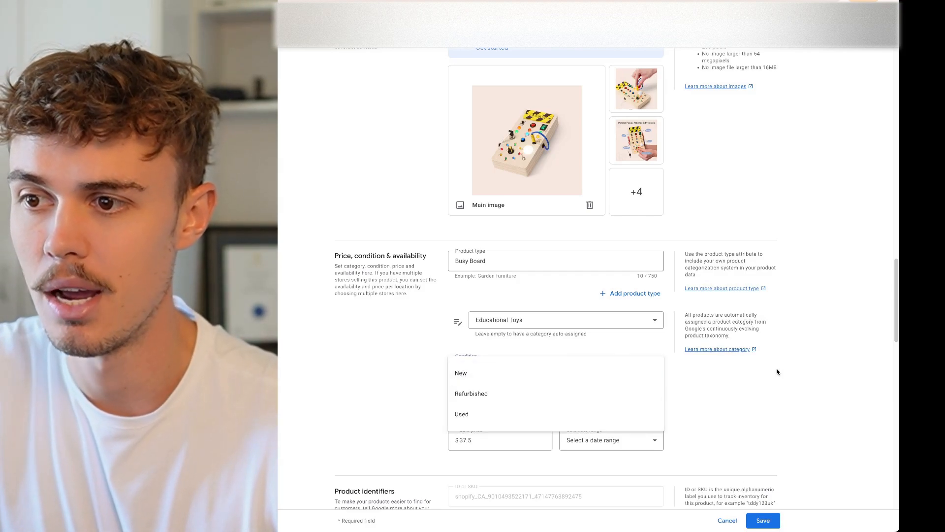
click(525, 371)
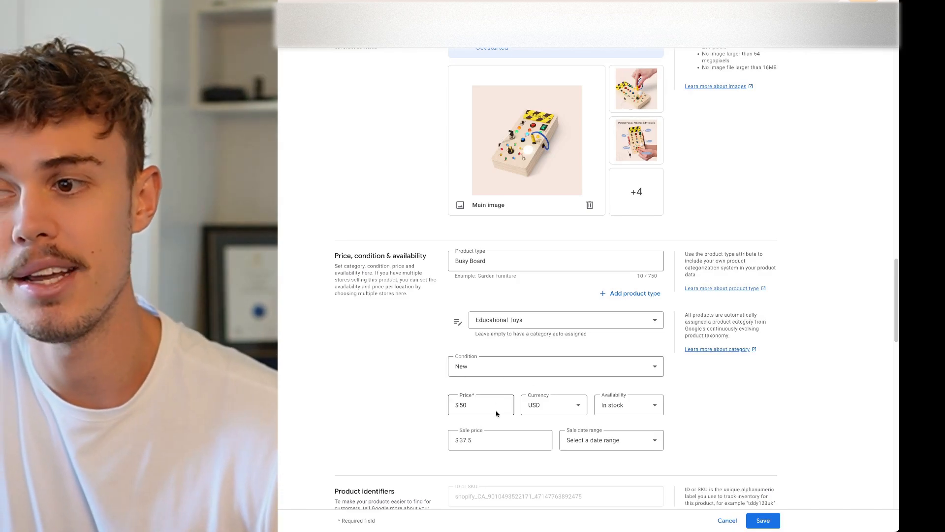
- Compare the busy board's regular price with its sale price, leaving both values as they are
scroll(496, 405, down, 1)
click(488, 367)
click(476, 344)
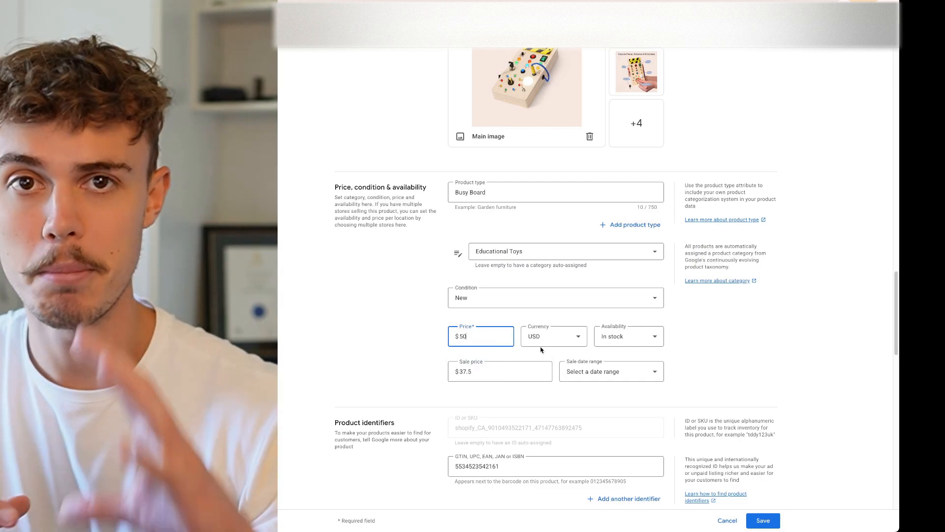
click(512, 372)
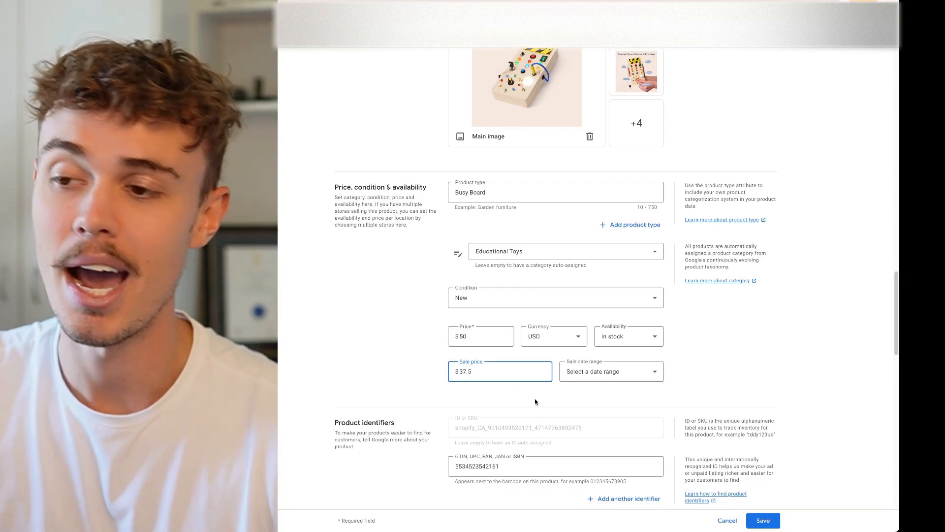
click(476, 335)
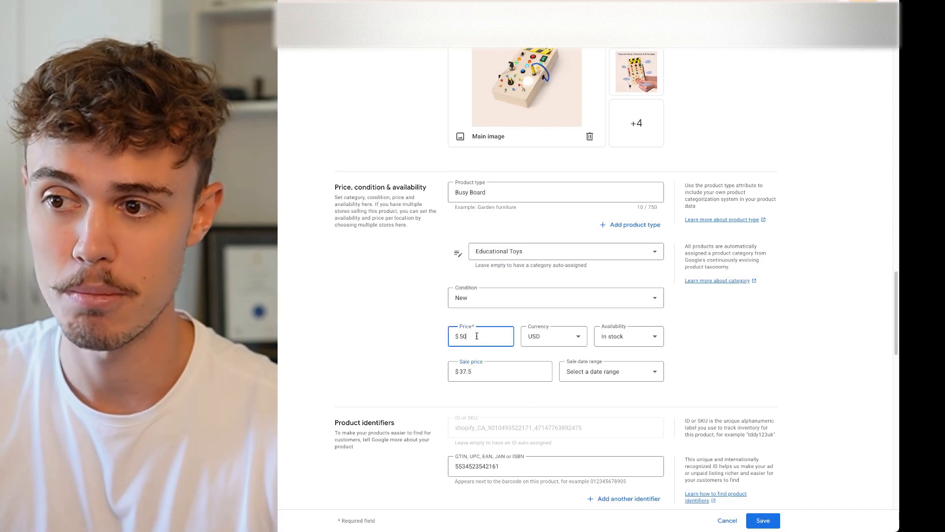
click(484, 370)
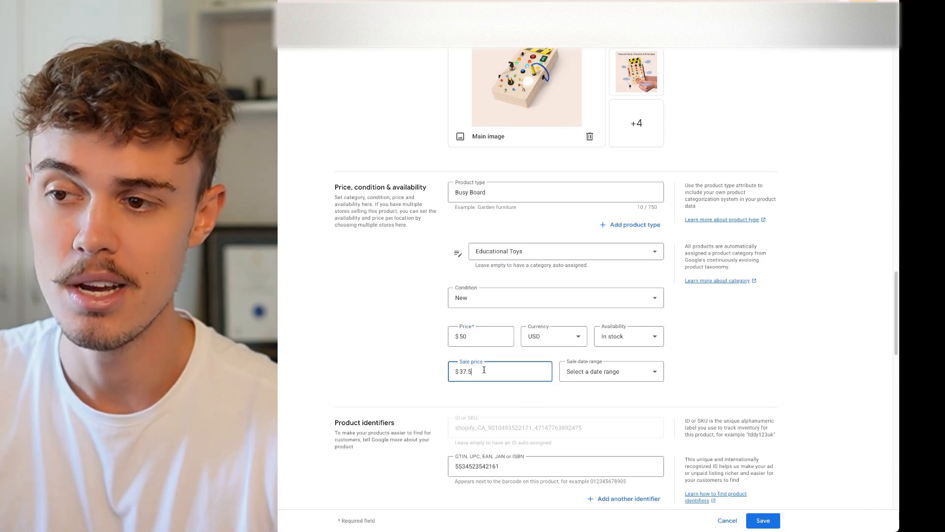
click(477, 338)
click(482, 366)
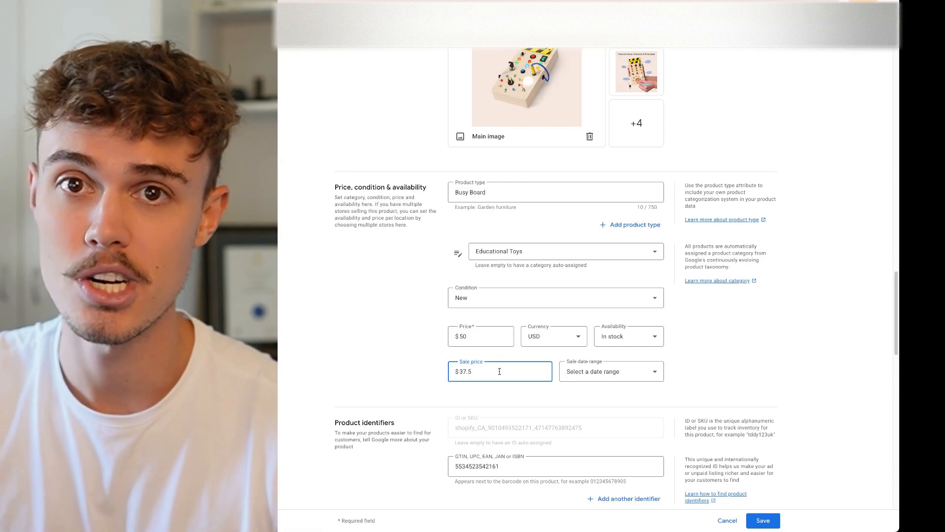
- Clear the GTIN, UPC, EAN, JAN or ISBN value in the product identifiers
scroll(518, 400, down, 1)
drag(515, 394, 456, 396)
click(482, 397)
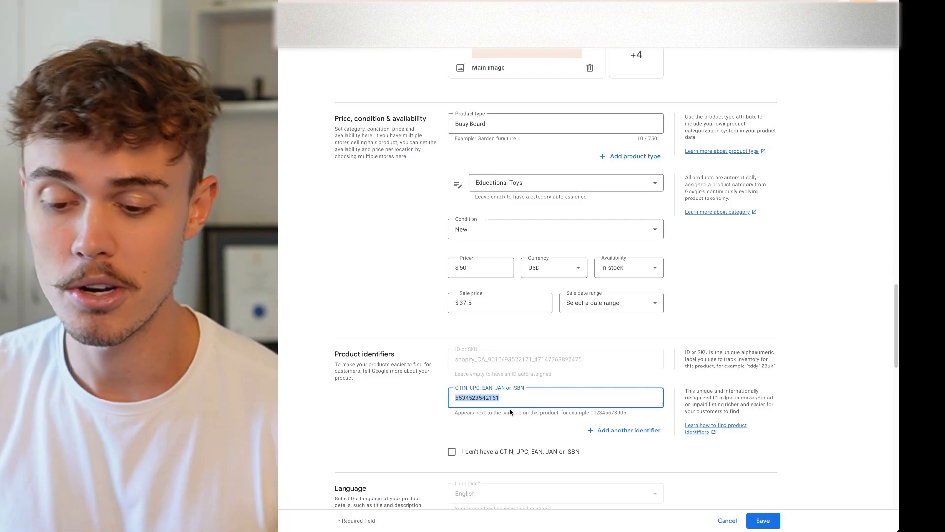
key(BackSpace)
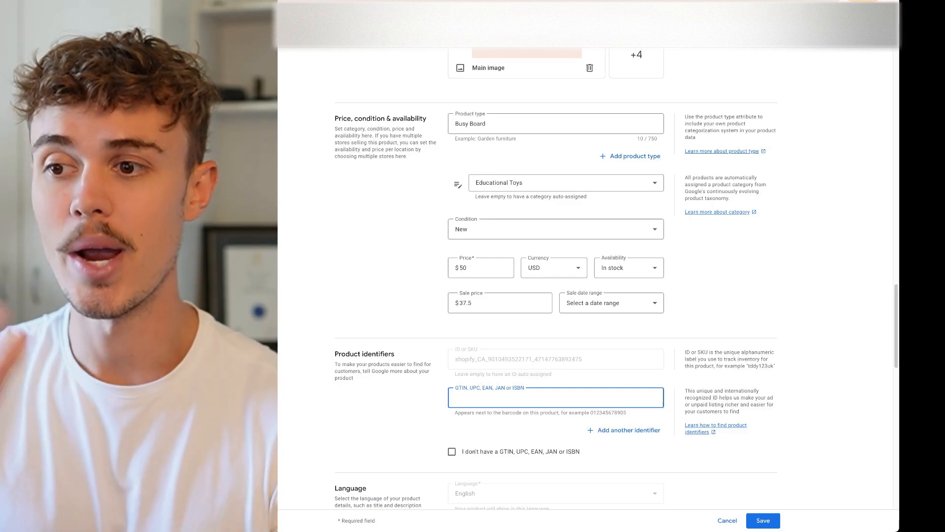
click(417, 410)
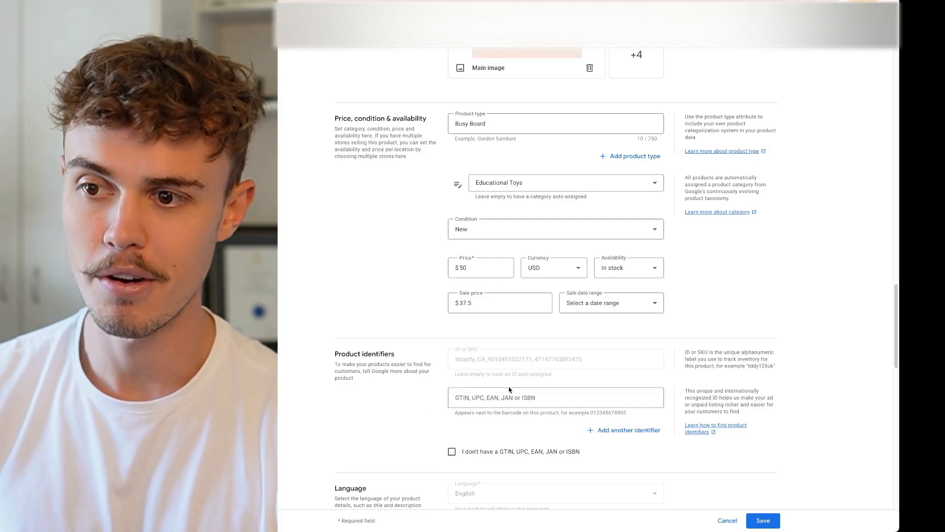
scroll(509, 389, down, 5)
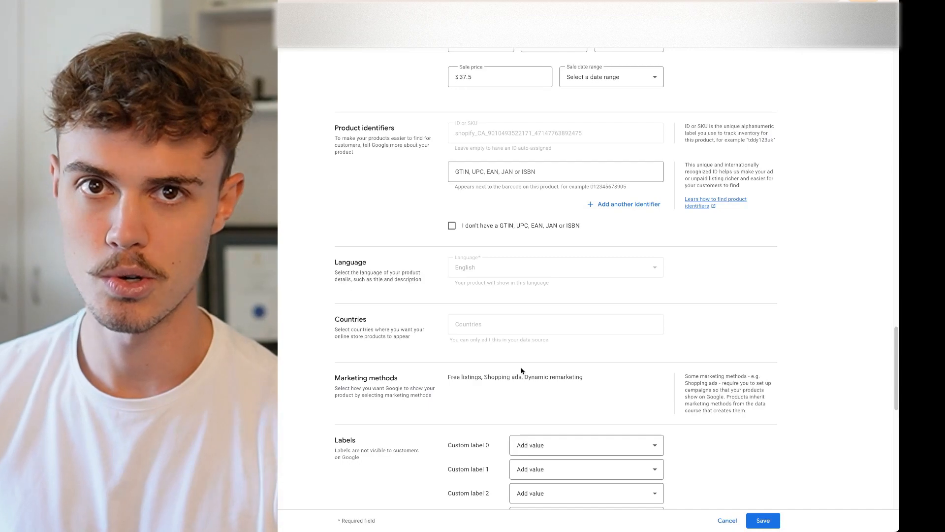
click(542, 173)
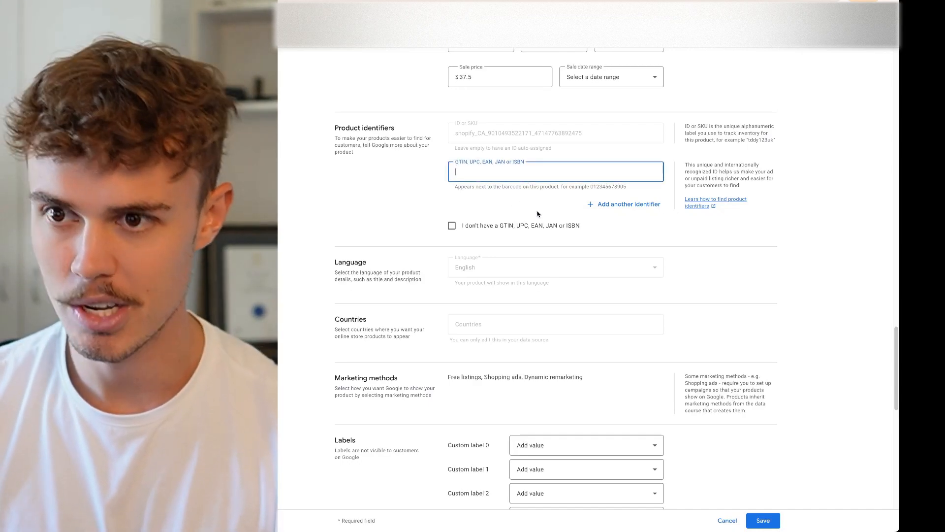
- Highlight the Countries note about editing in the data source and the listed marketing methods
scroll(468, 353, down, 3)
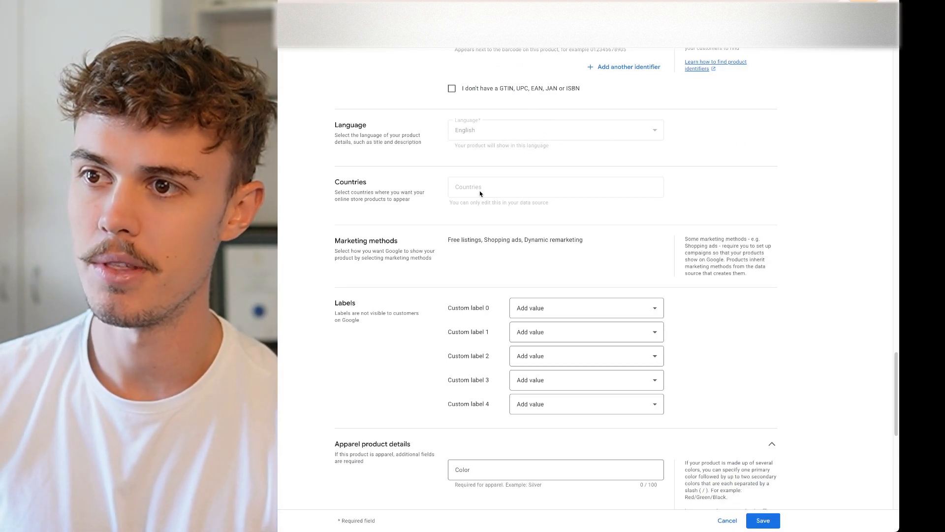
drag(540, 204, 510, 204)
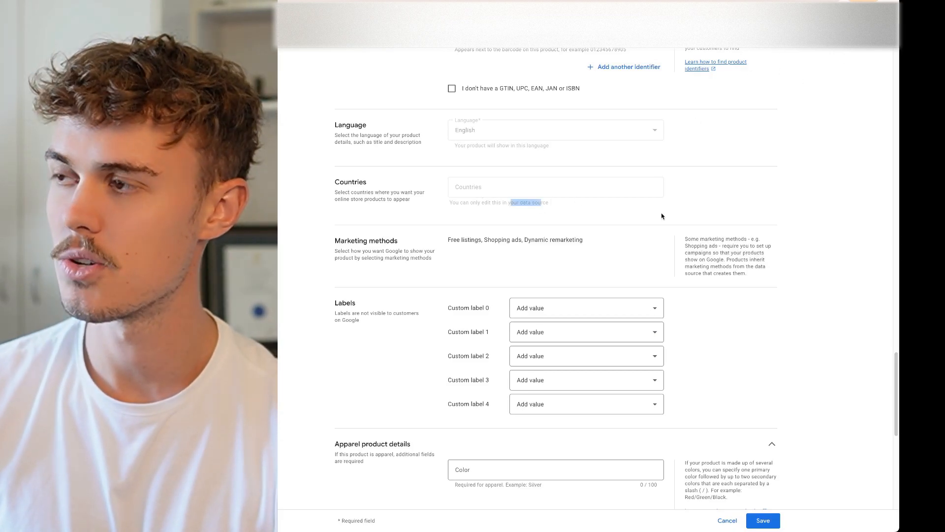
click(524, 236)
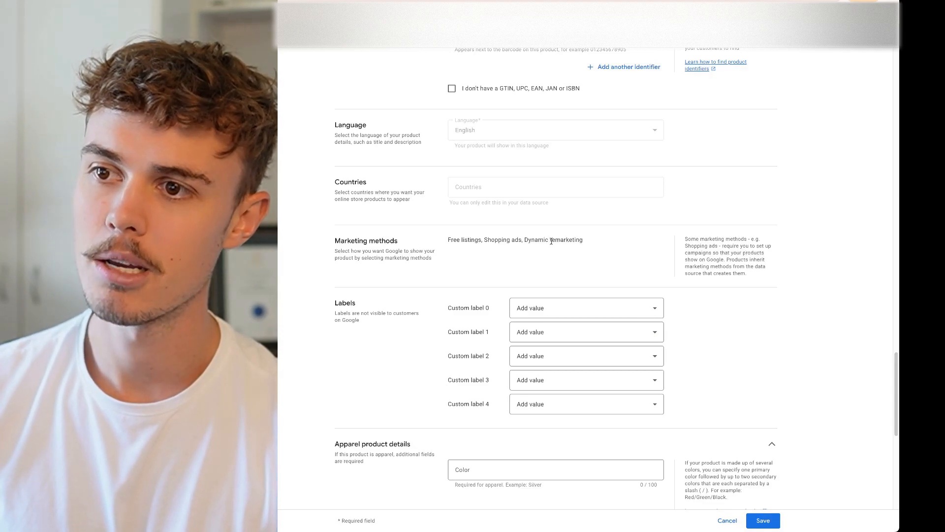
drag(560, 240, 465, 241)
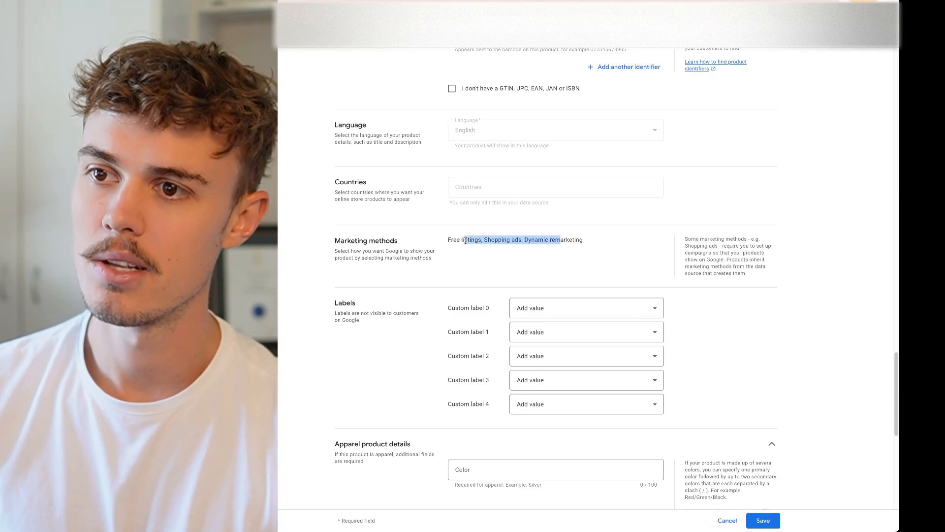
- Look at the value options for Custom label 0 and close them without adding a label
scroll(500, 241, down, 4)
scroll(500, 243, up, 1)
click(574, 136)
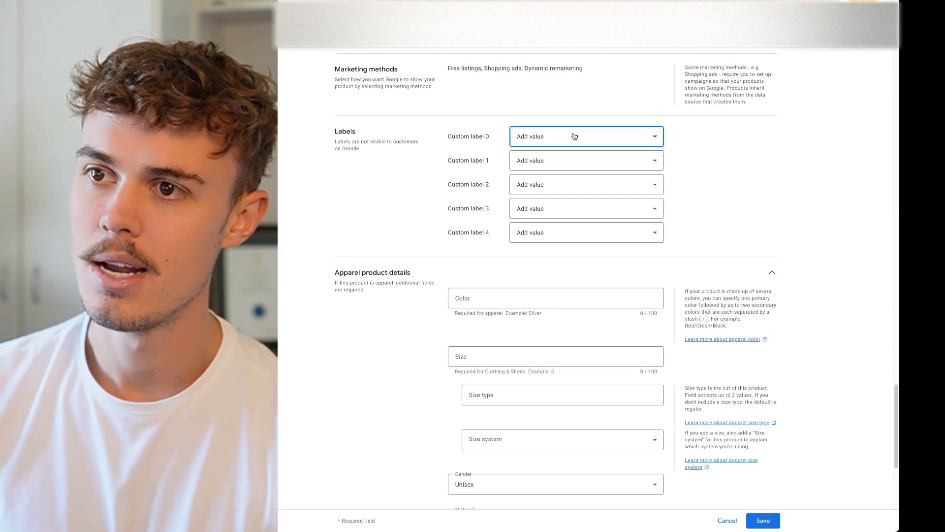
click(691, 155)
click(614, 144)
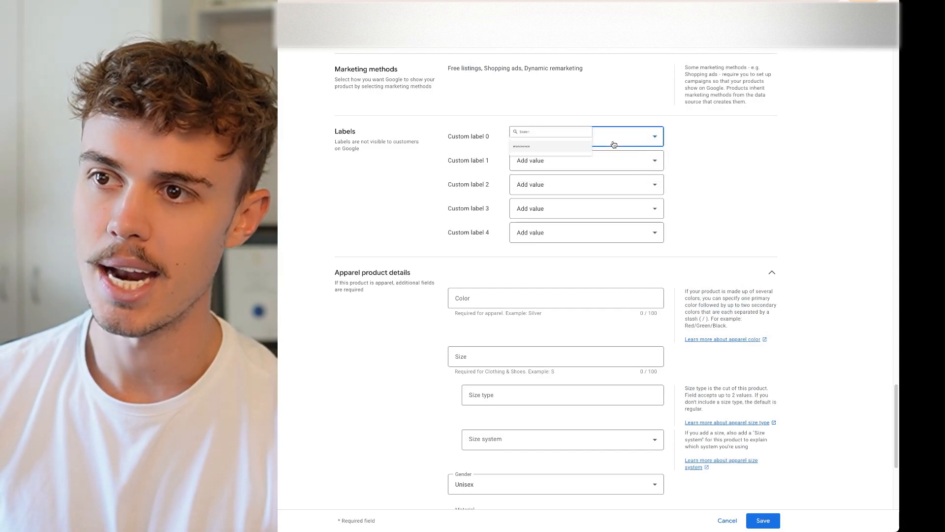
click(721, 157)
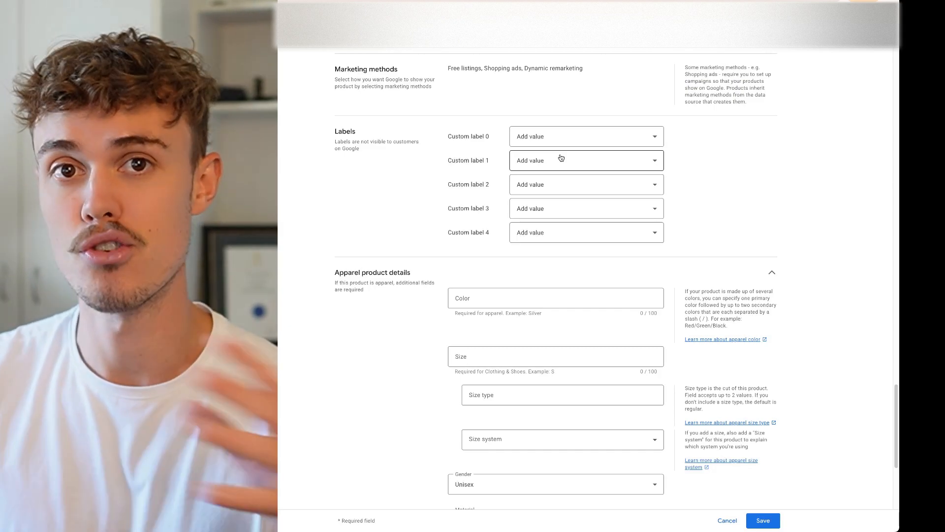
- Review the Color and Size fields in the apparel product details, leaving both empty
scroll(551, 174, down, 1)
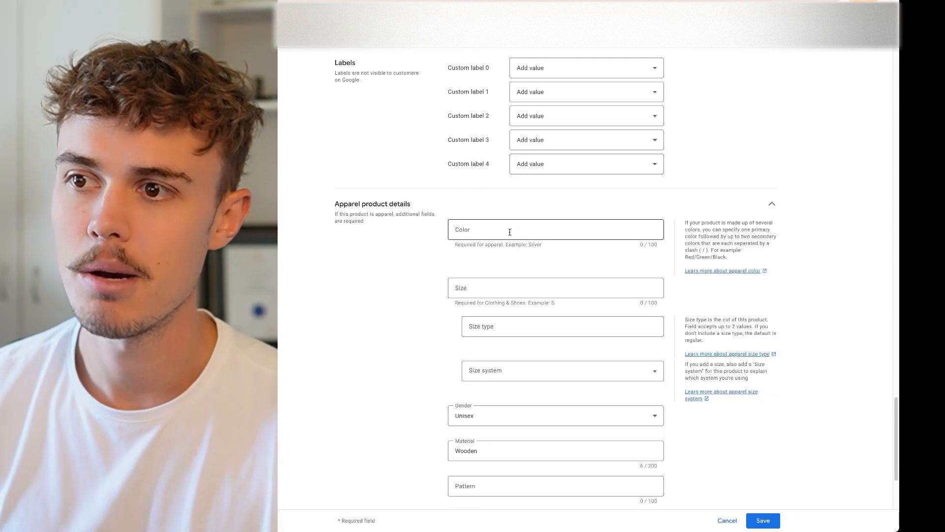
click(530, 228)
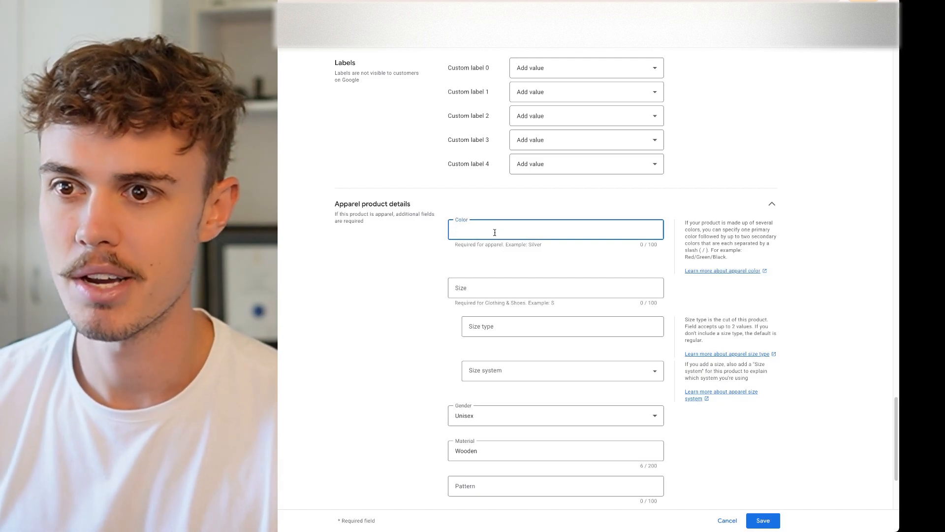
scroll(500, 240, down, 1)
click(525, 202)
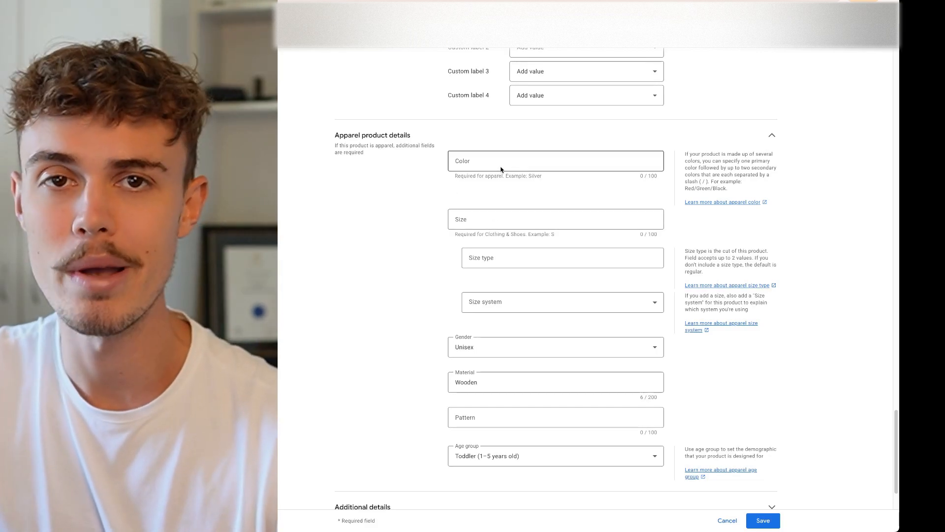
click(539, 161)
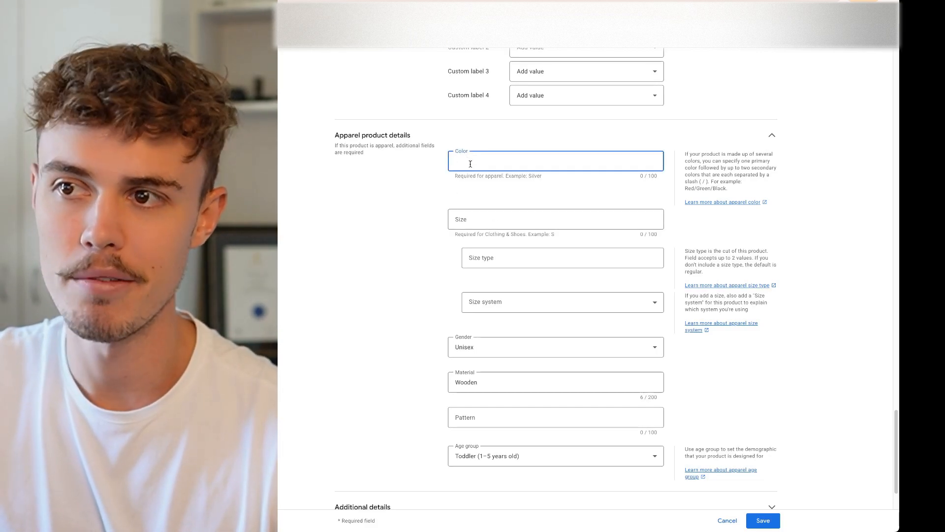
click(469, 213)
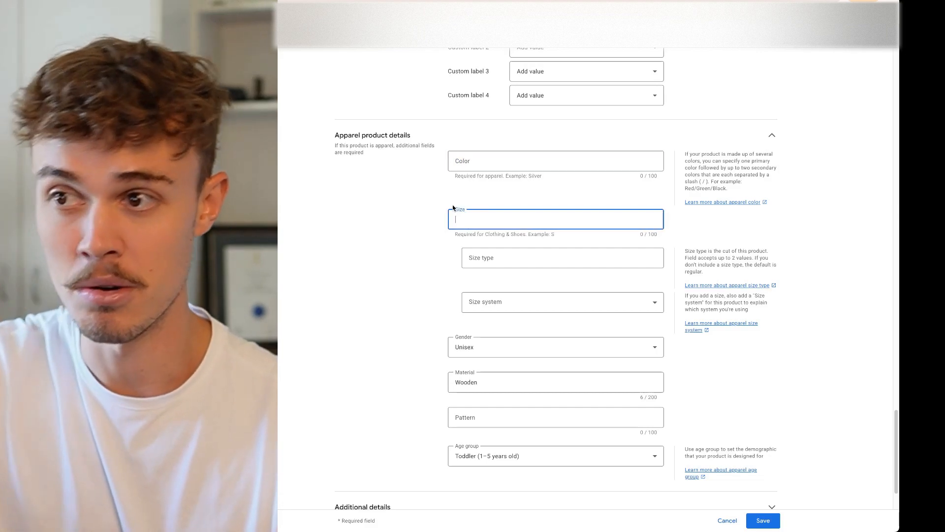
click(360, 139)
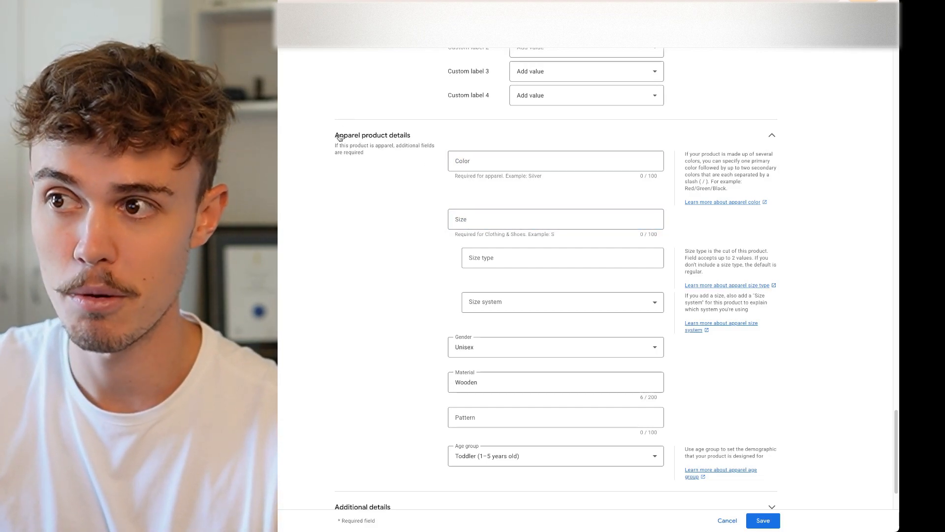
- Check the age group options without changing the selection, and highlight the material "Wooden"
click(415, 399)
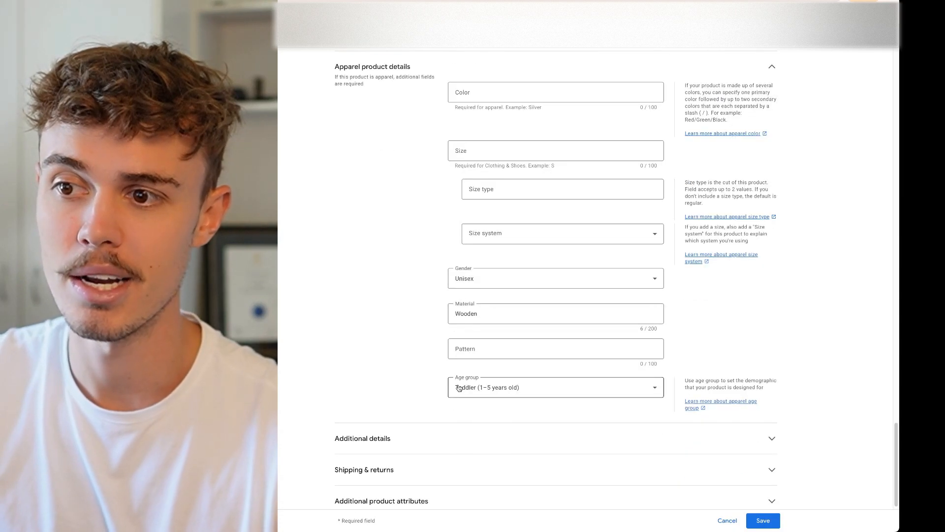
click(506, 390)
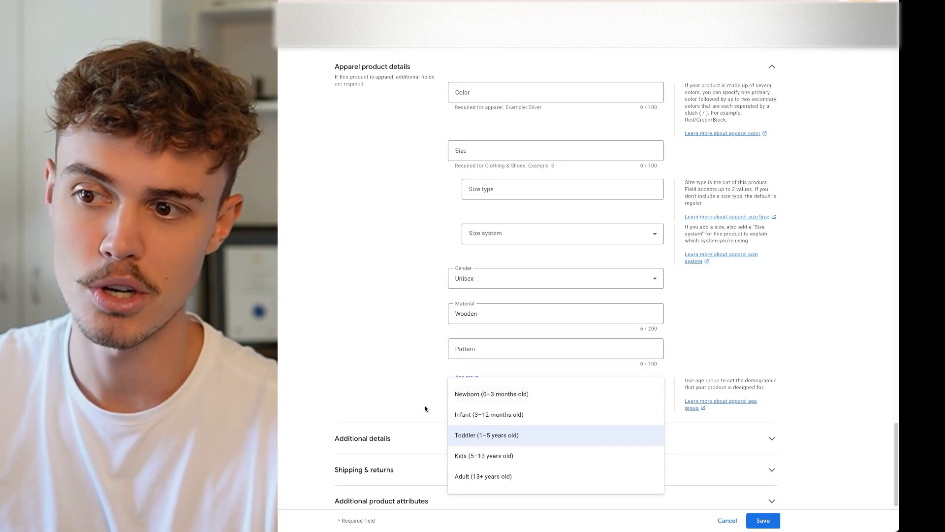
click(424, 408)
drag(477, 314, 461, 313)
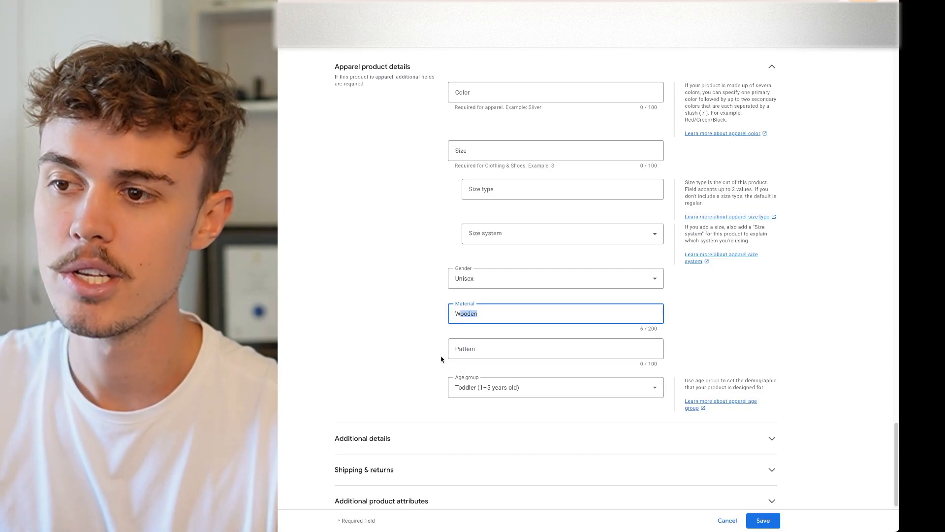
- Expand Shipping & returns to inspect the shipping label field, collapse it unchanged, and return to the product details at the start of the form
scroll(446, 361, down, 1)
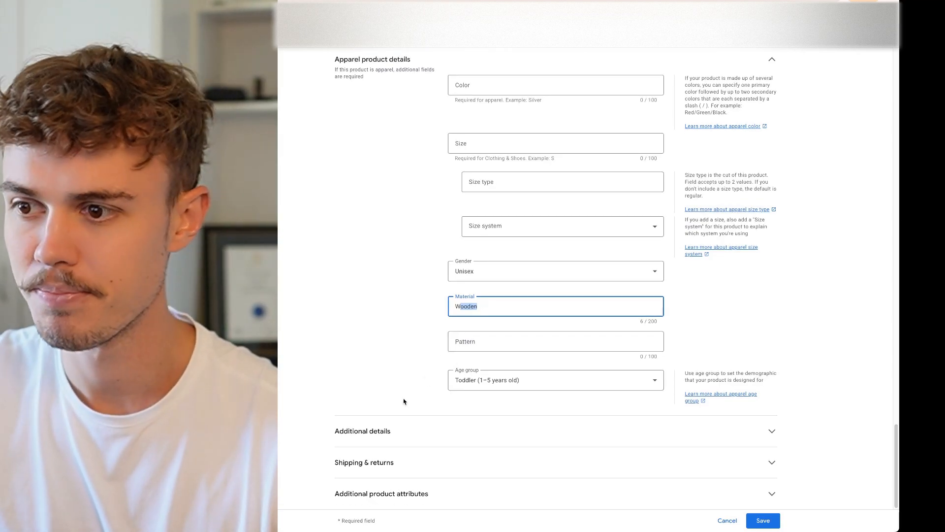
click(512, 460)
scroll(500, 433, down, 2)
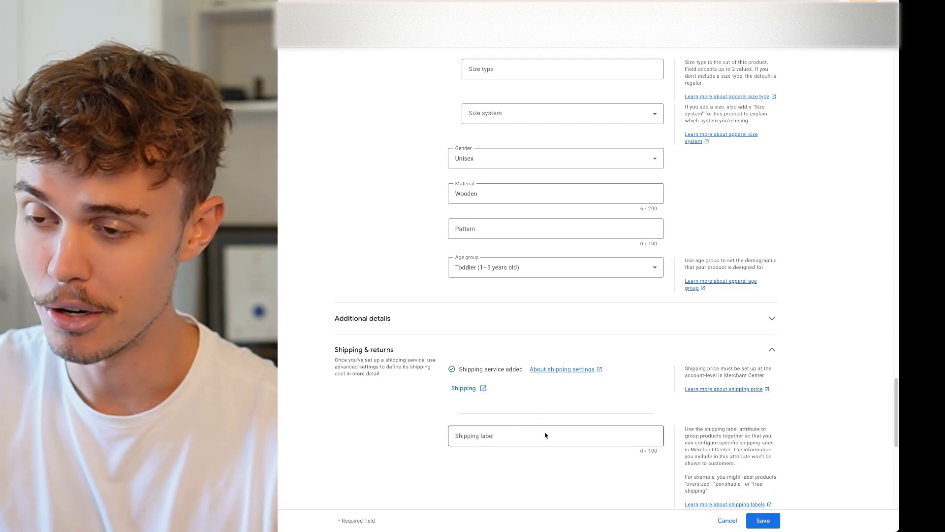
click(527, 432)
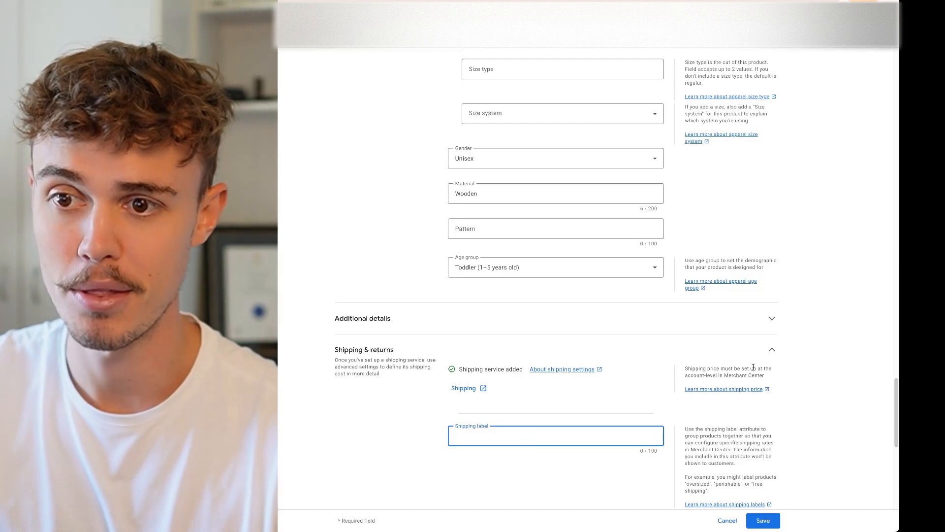
click(770, 351)
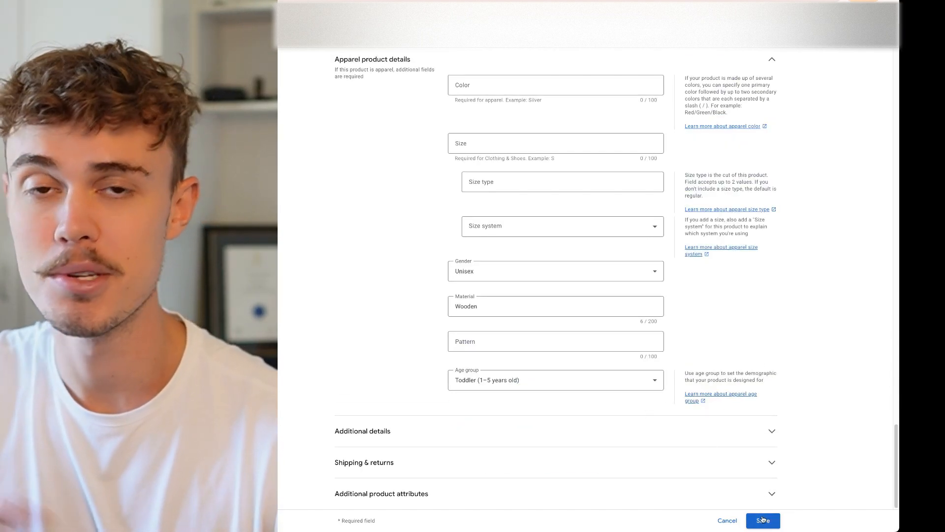
scroll(747, 464, up, 20)
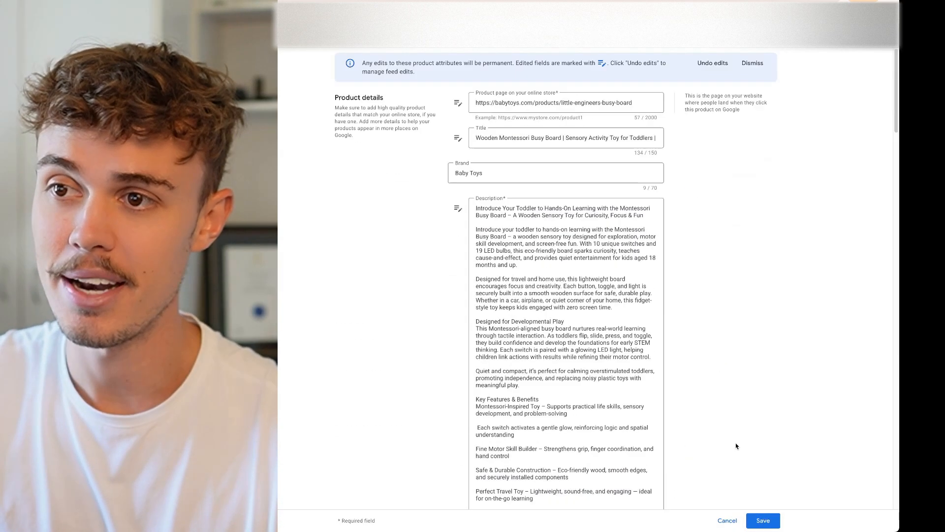